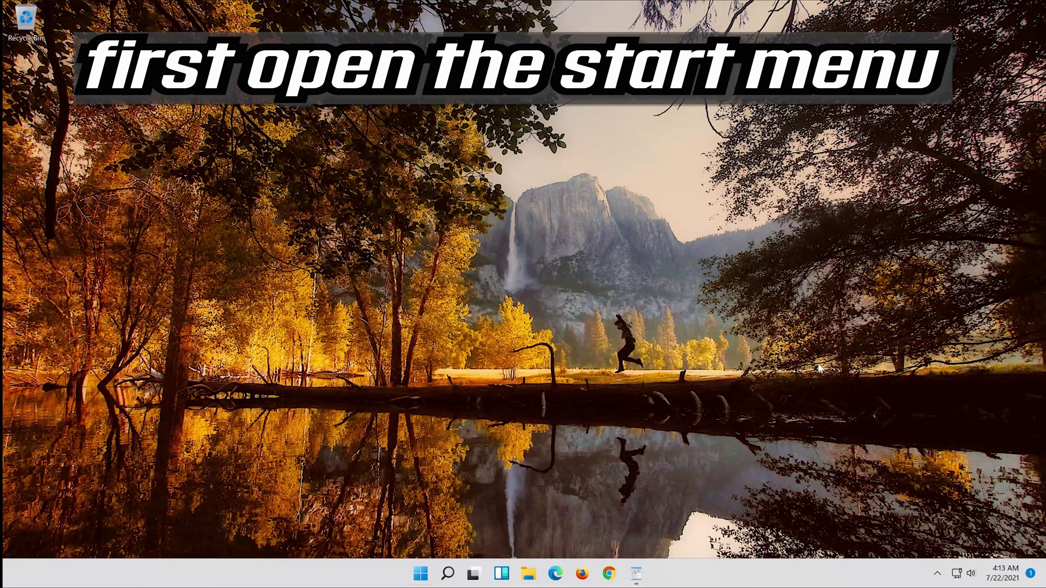
# Open Settings from Start to the System page and scroll down to Troubleshoot
pyautogui.press('super')
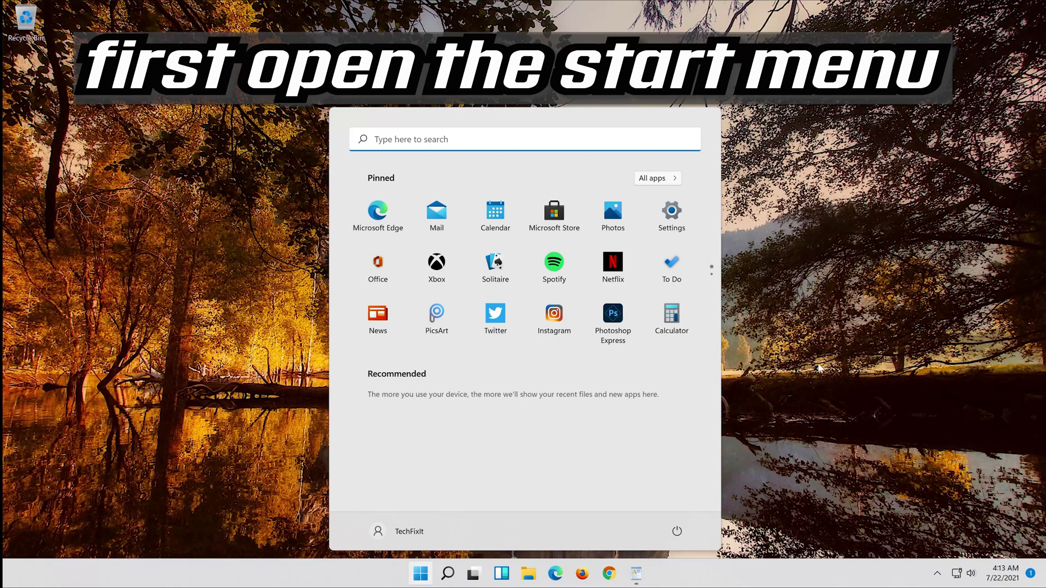
pyautogui.click(676, 211)
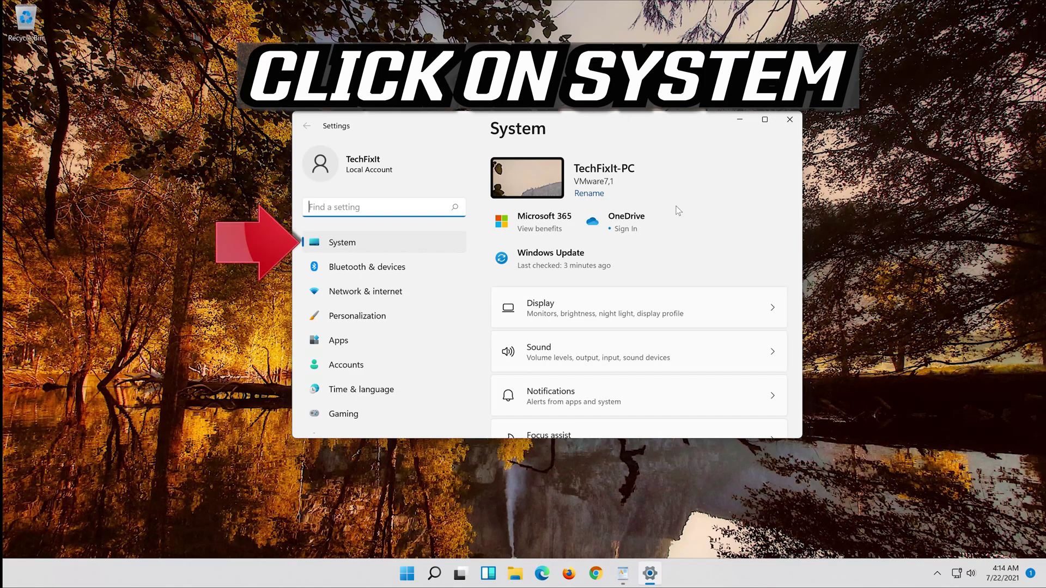
pyautogui.click(380, 247)
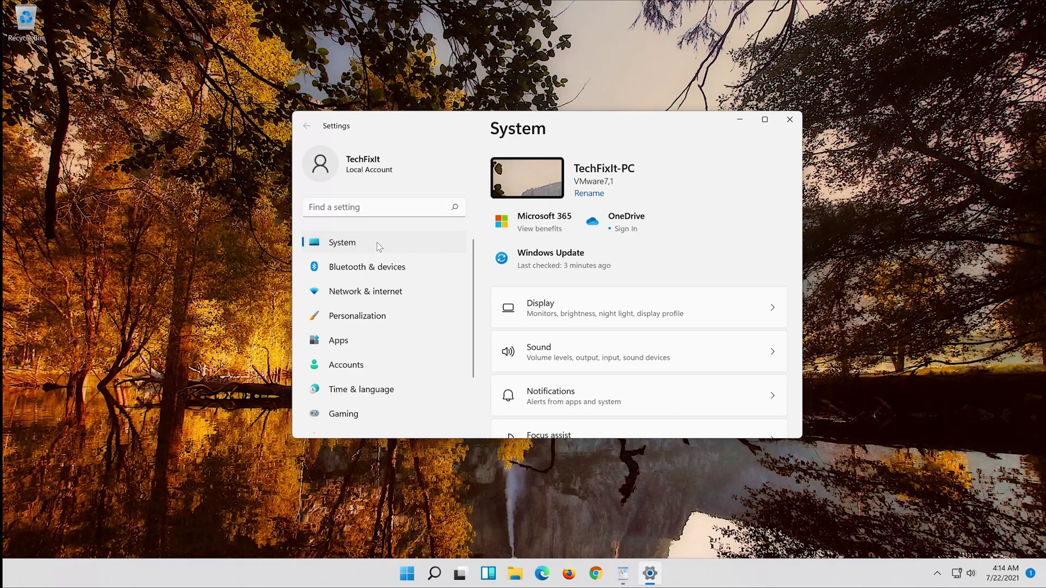
pyautogui.scroll(-5, 605, 338)
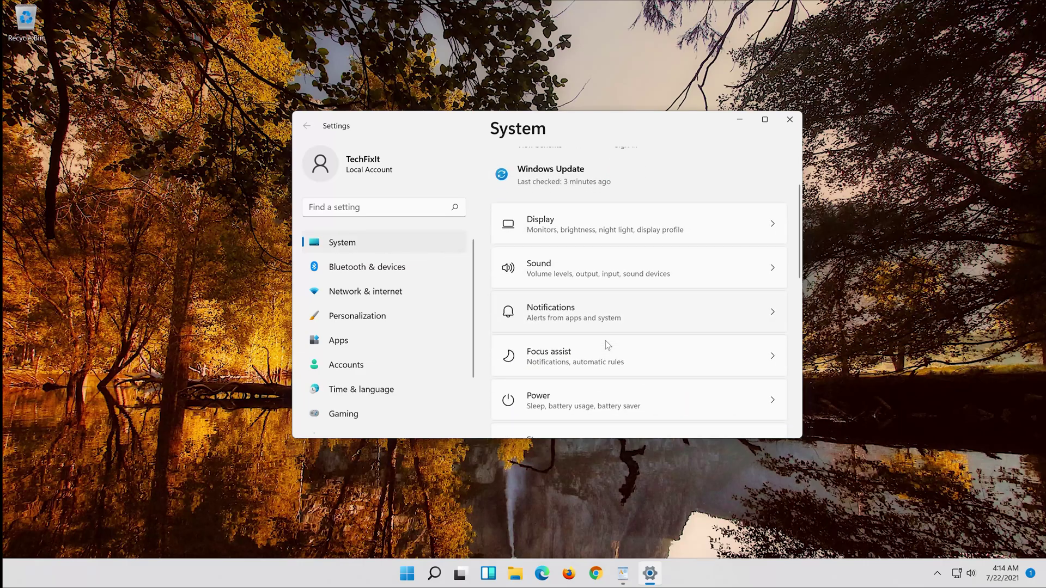
pyautogui.scroll(-3, 606, 342)
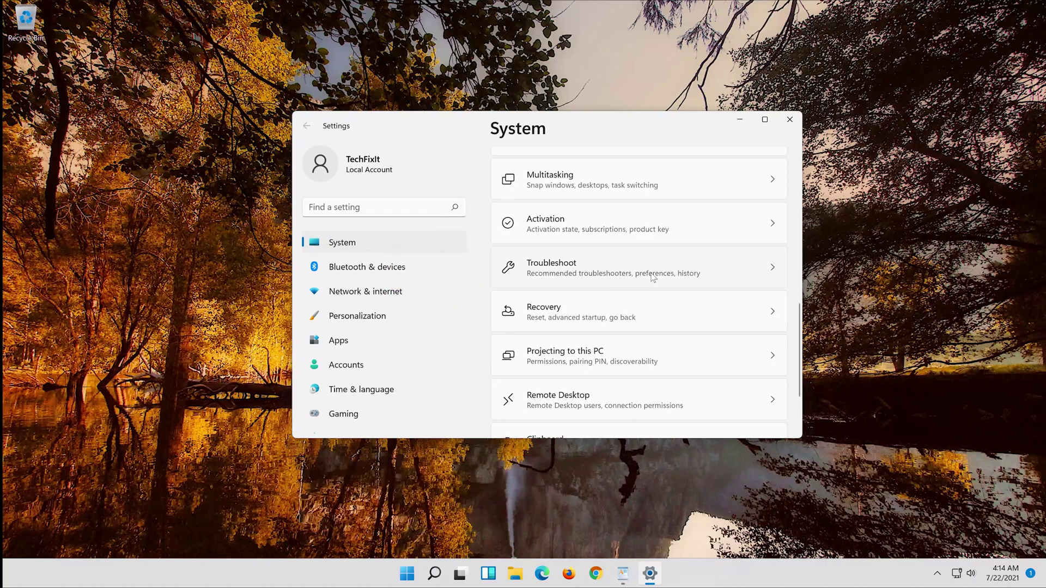
# Run the Windows Update troubleshooter from Troubleshoot > Other troubleshooters
pyautogui.click(653, 278)
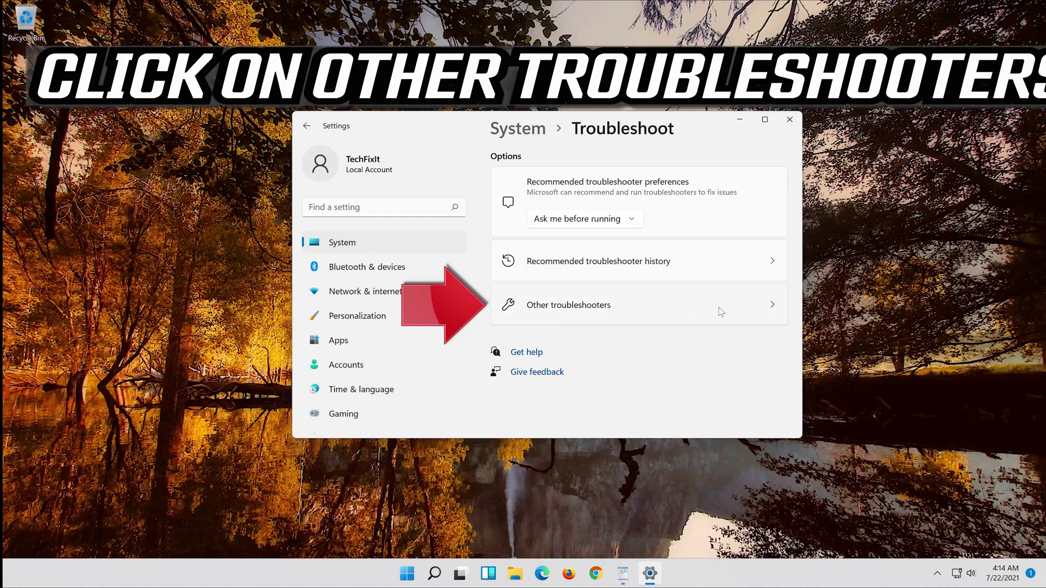
pyautogui.click(606, 318)
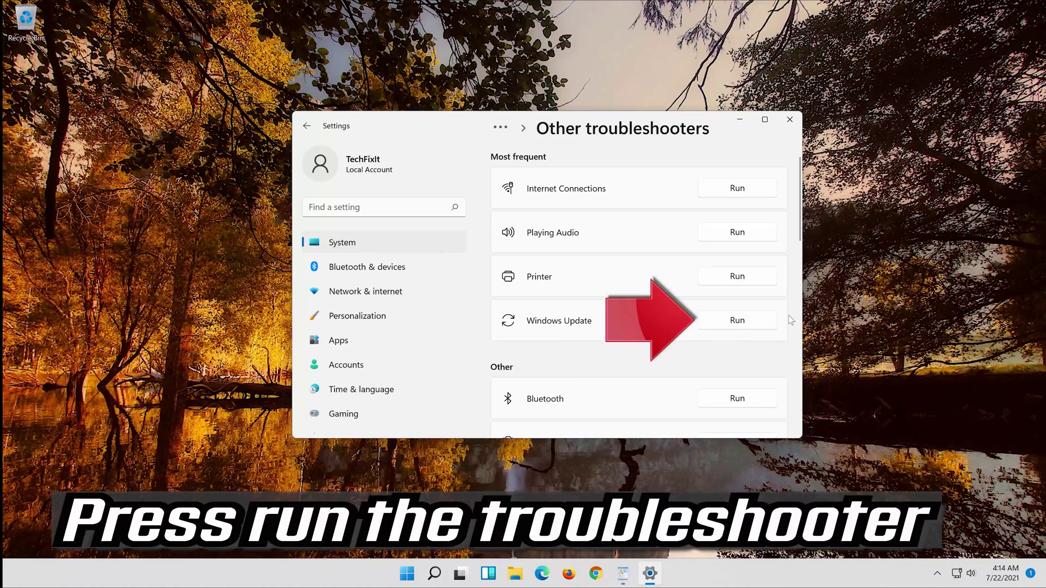
pyautogui.click(741, 325)
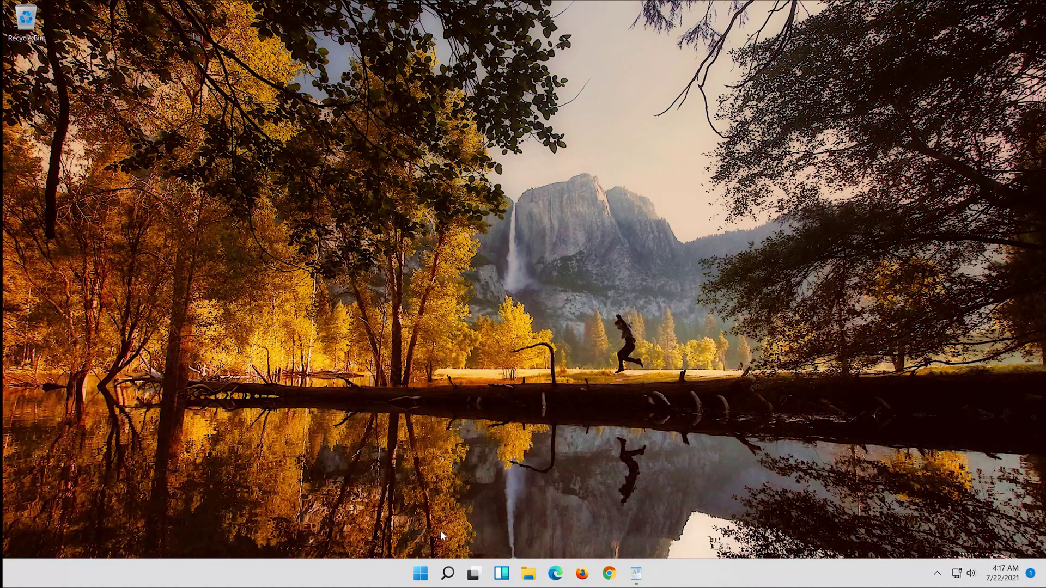
# Launch a blank Notepad document from a Start search for 'notepad'
pyautogui.click(419, 578)
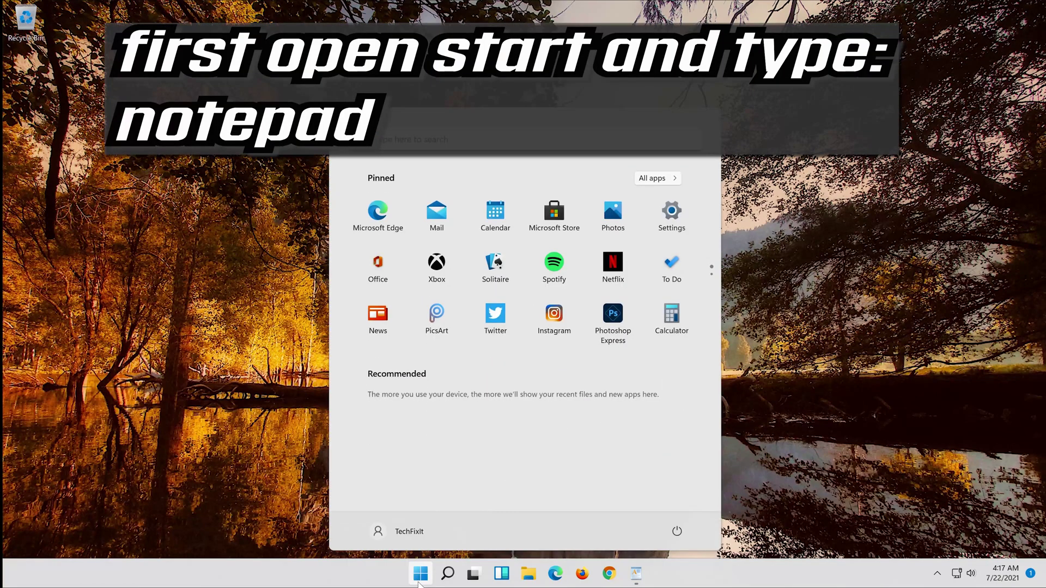
pyautogui.write('notepad')
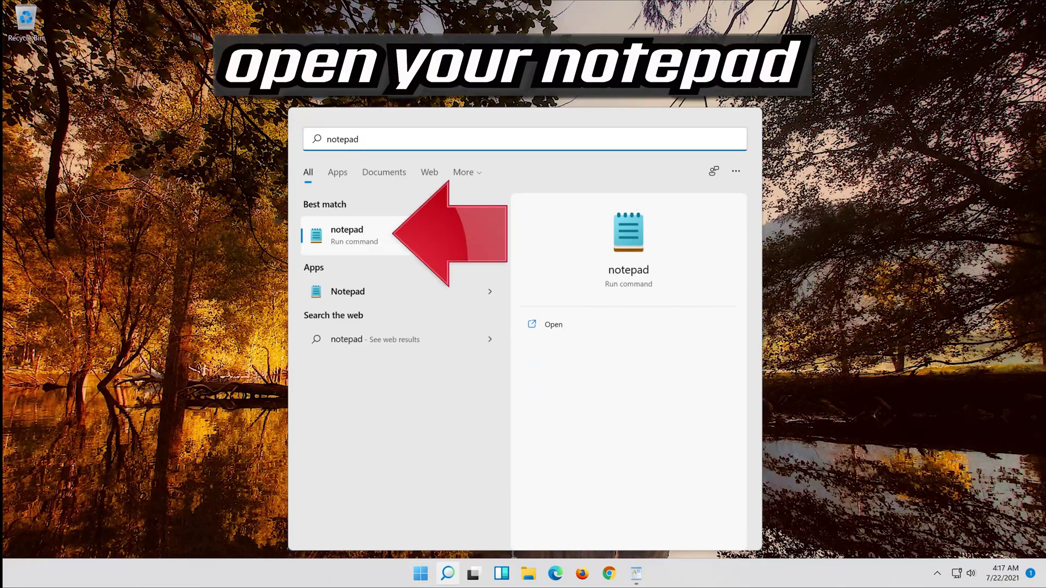
pyautogui.click(415, 235)
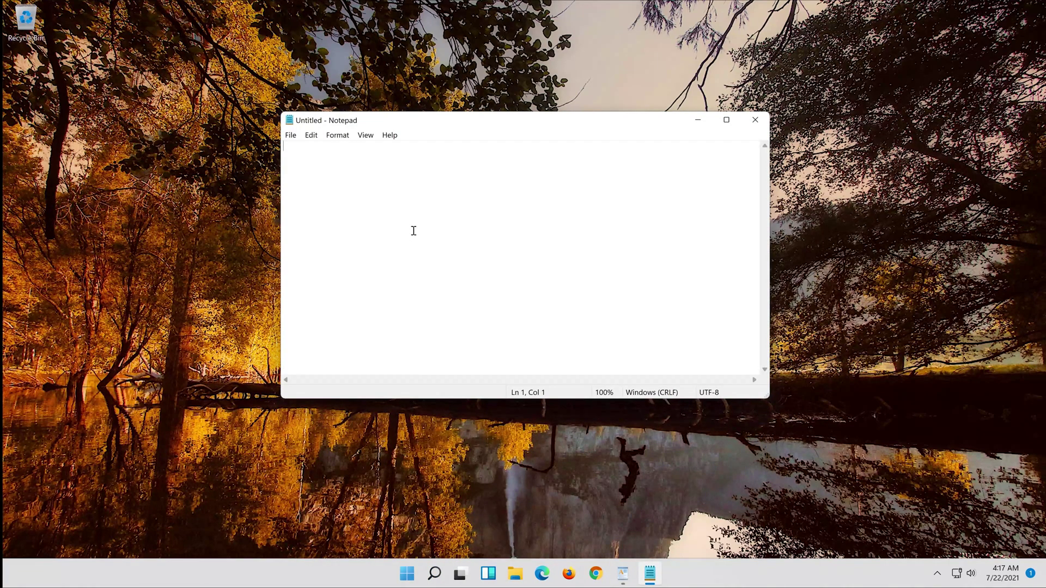
# Select and copy all the update-repair commands in the WordPad document
pyautogui.click(623, 573)
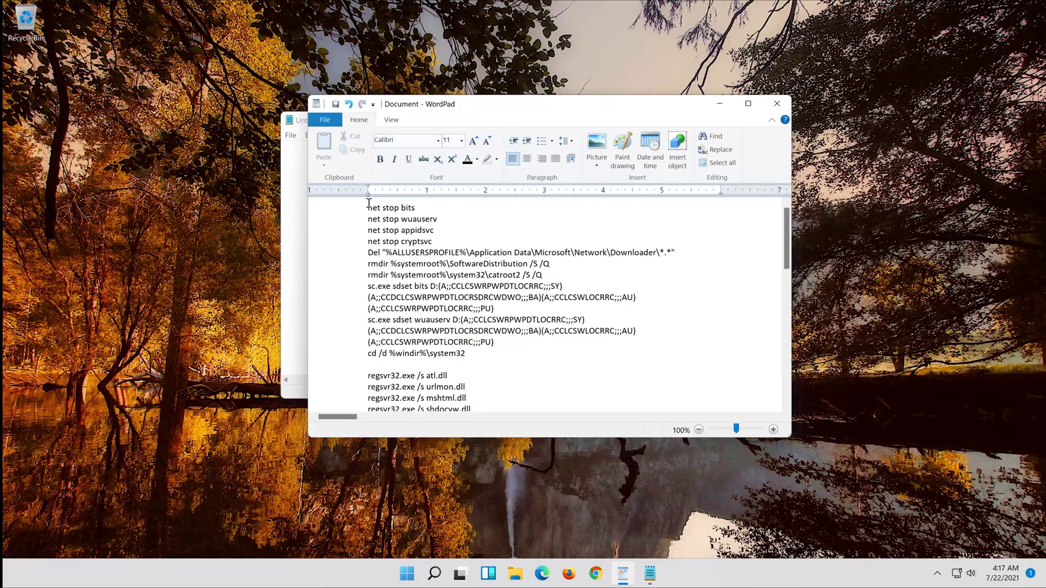
pyautogui.moveTo(368, 208)
pyautogui.mouseDown()
pyautogui.moveTo(413, 273)
pyautogui.moveTo(451, 399)
pyautogui.mouseUp()
pyautogui.scroll(-10, 414, 274)
pyautogui.rightClick(398, 342)
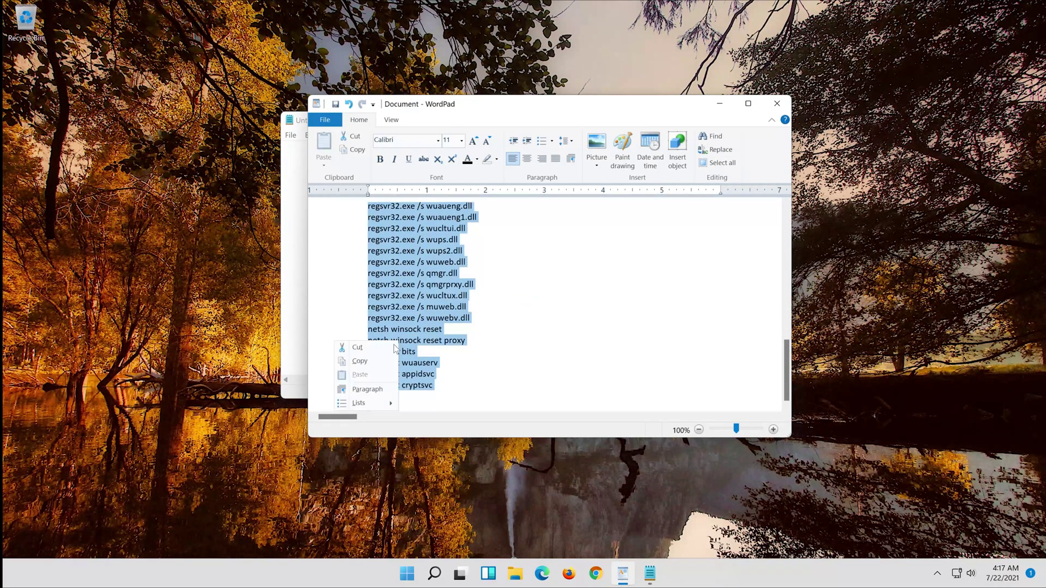
pyautogui.click(384, 361)
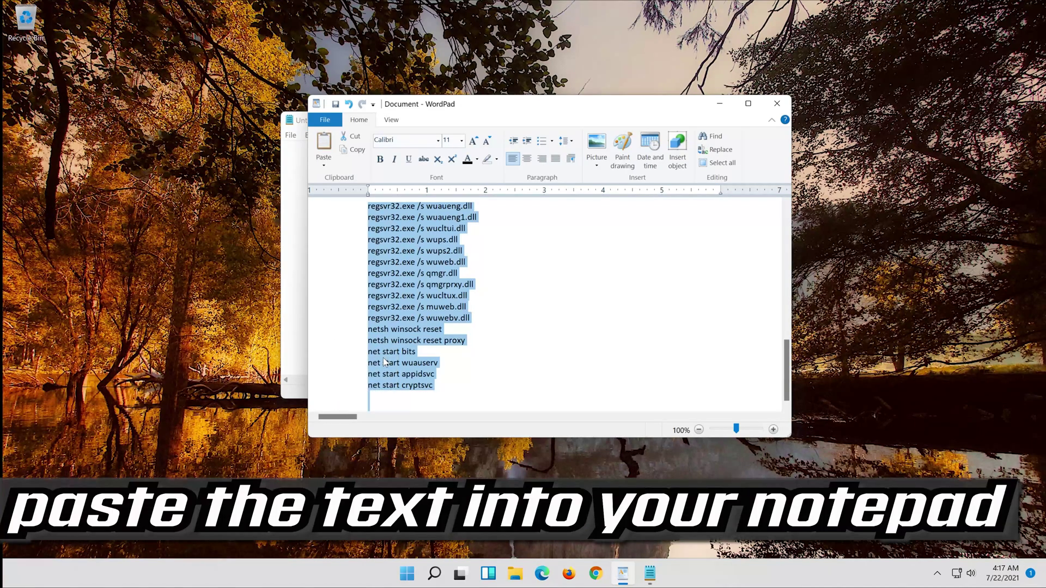
# Paste the net stop, regsvr32 and net start commands into Notepad and bring up Save As
pyautogui.click(720, 104)
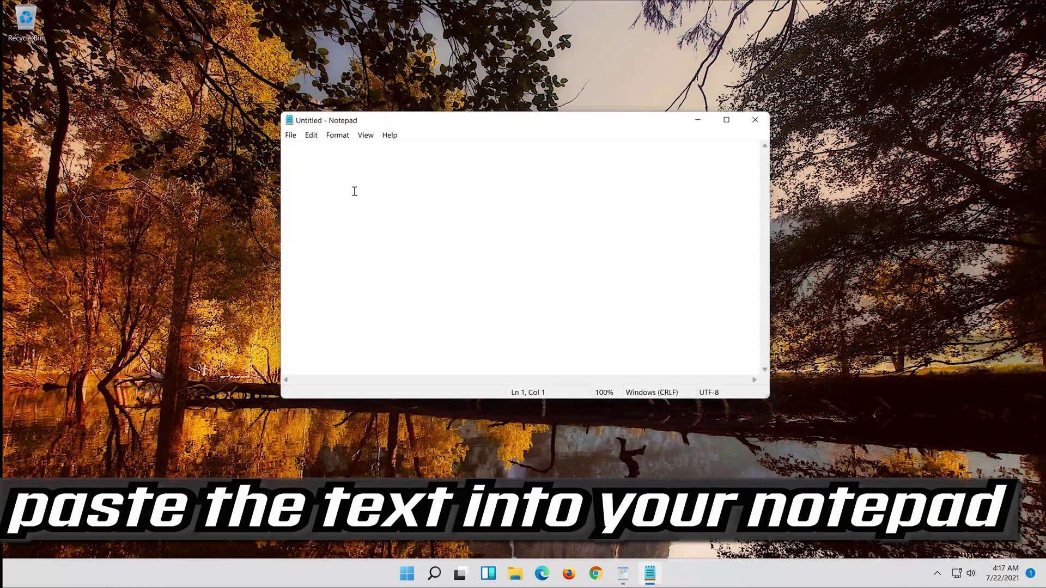
pyautogui.rightClick(320, 165)
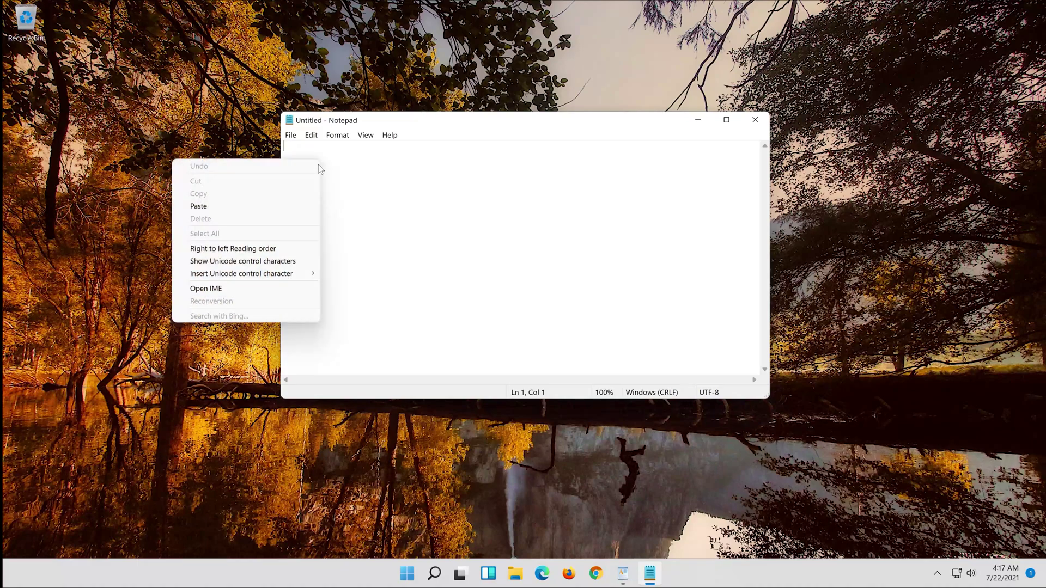
pyautogui.click(241, 206)
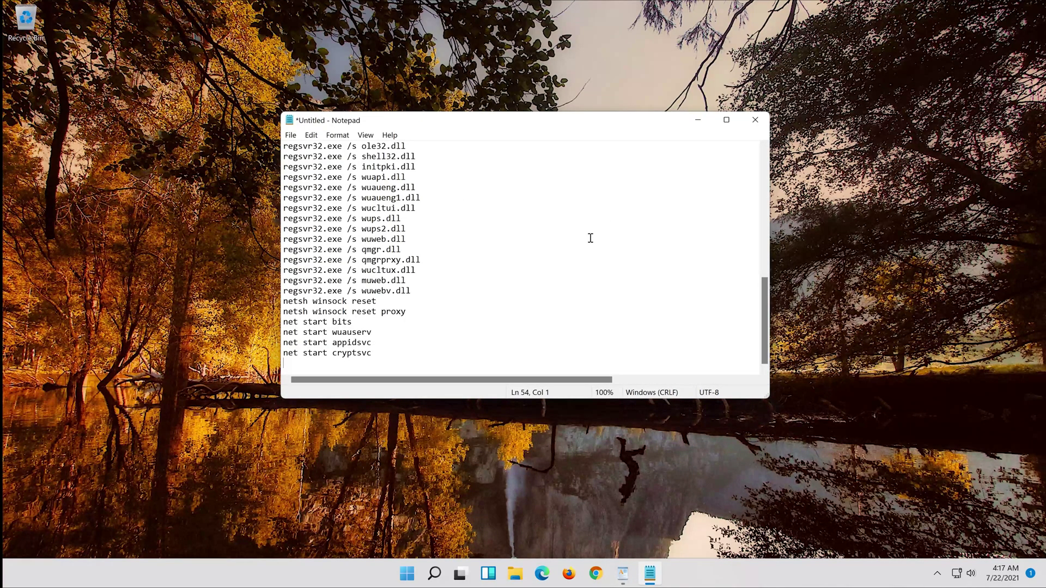
pyautogui.scroll(5, 591, 238)
pyautogui.scroll(6, 590, 238)
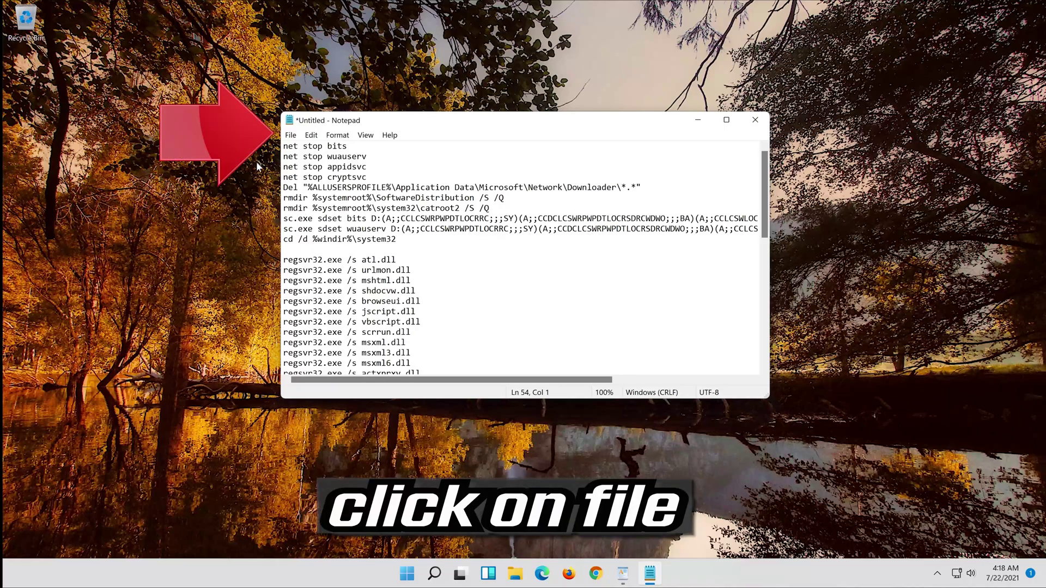
pyautogui.click(289, 136)
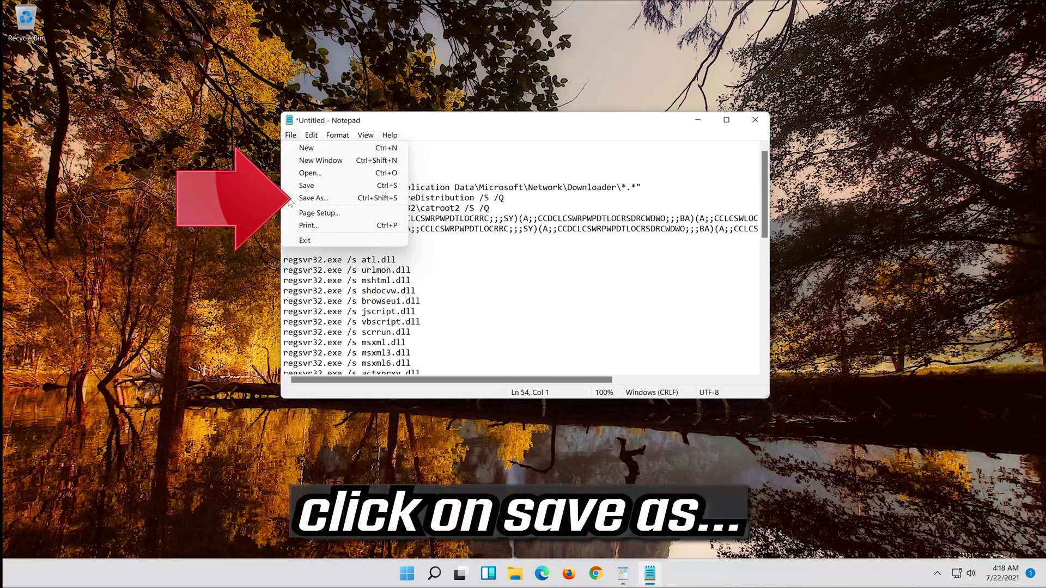
pyautogui.click(336, 202)
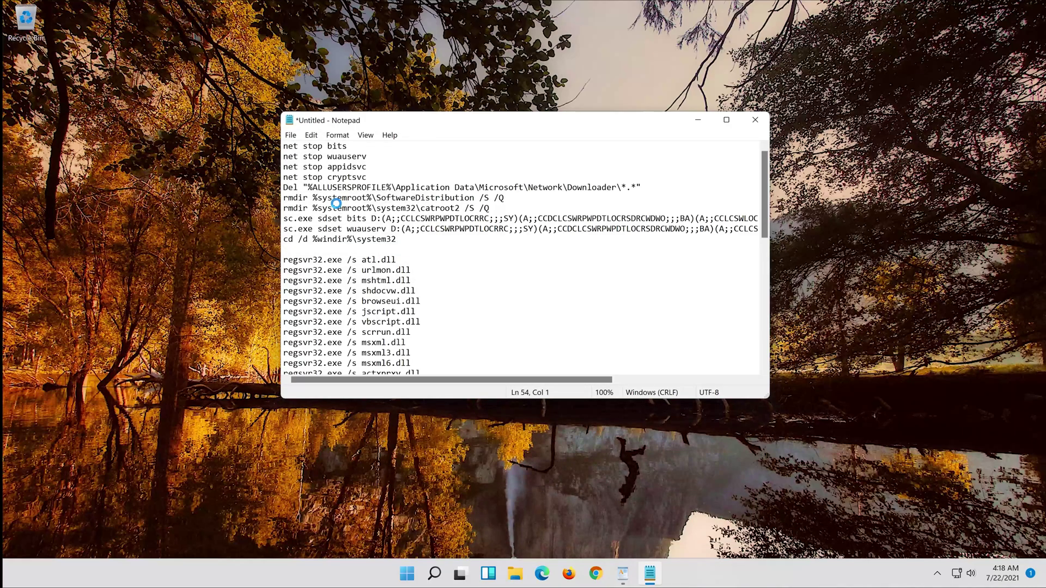
# Save the script to the Desktop as fix.bat with the All Files type
pyautogui.click(334, 238)
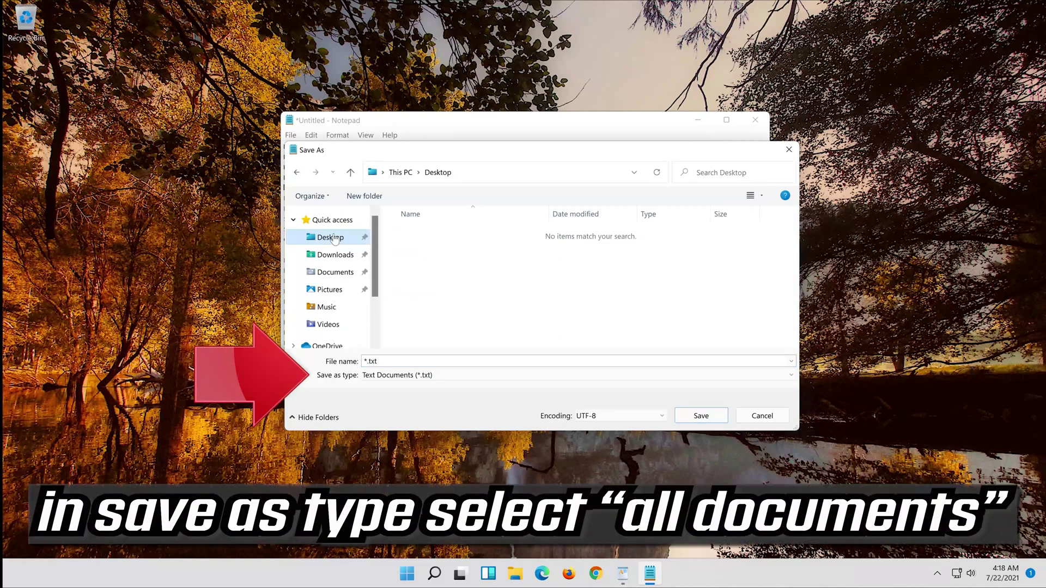
pyautogui.click(404, 375)
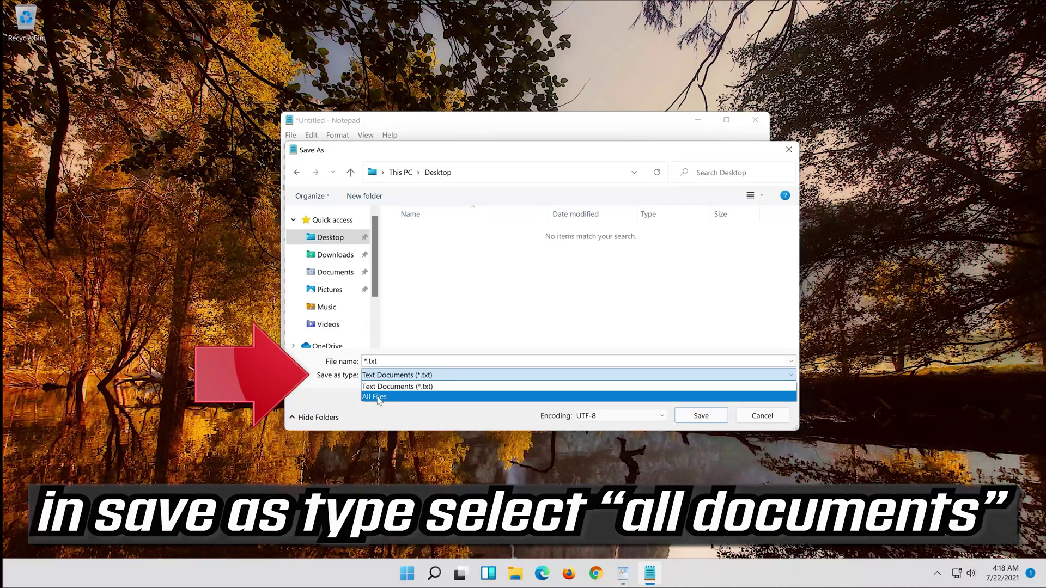
pyautogui.click(378, 397)
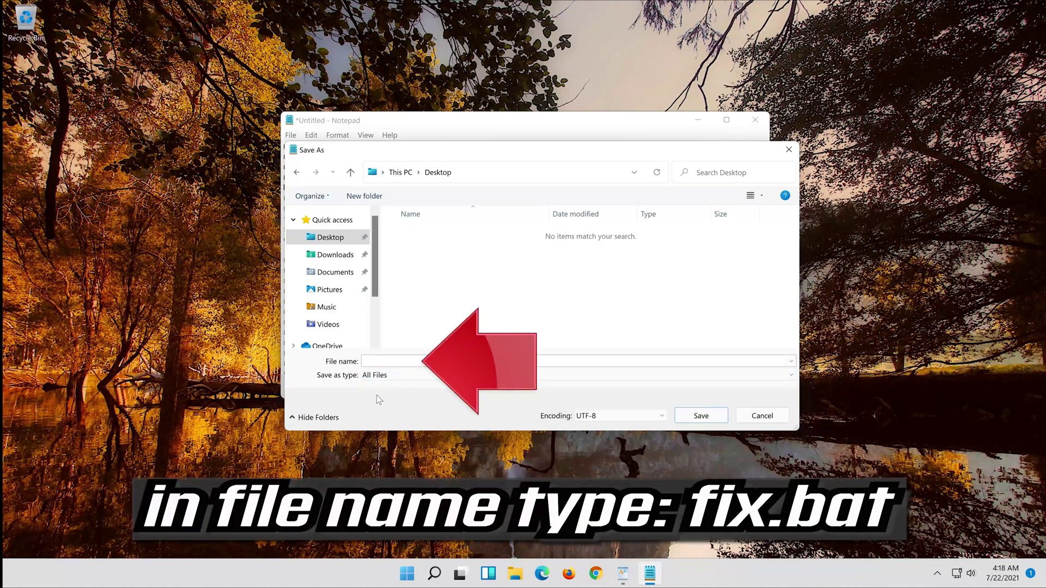
pyautogui.click(400, 362)
pyautogui.write('ix.')
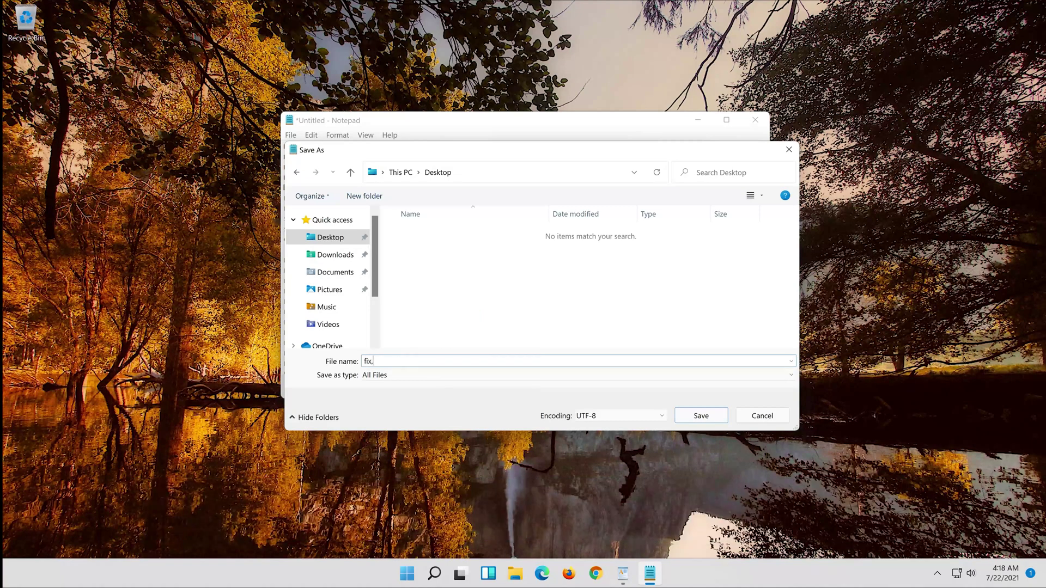
pyautogui.write('bat')
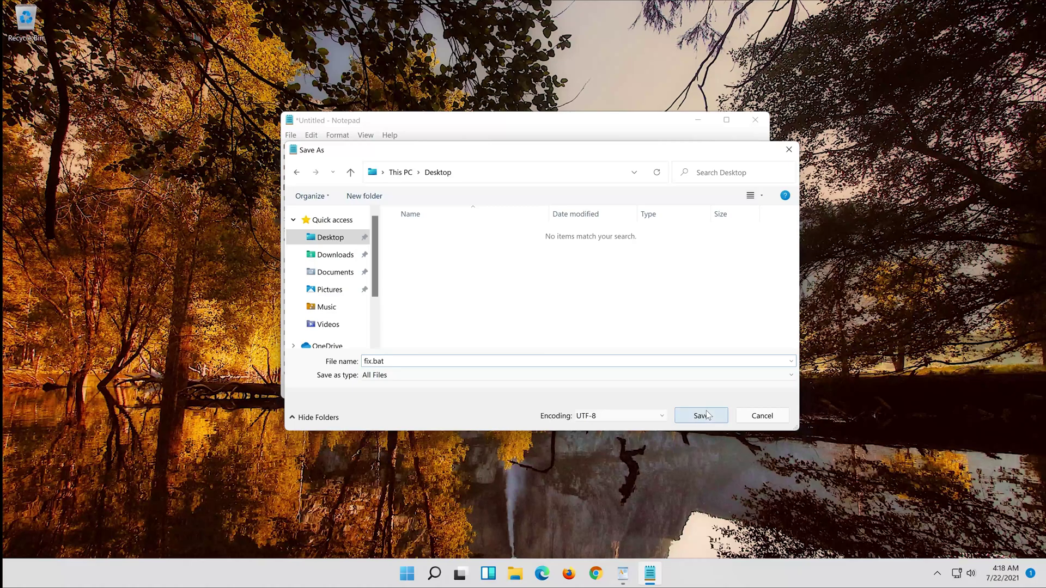
pyautogui.click(706, 417)
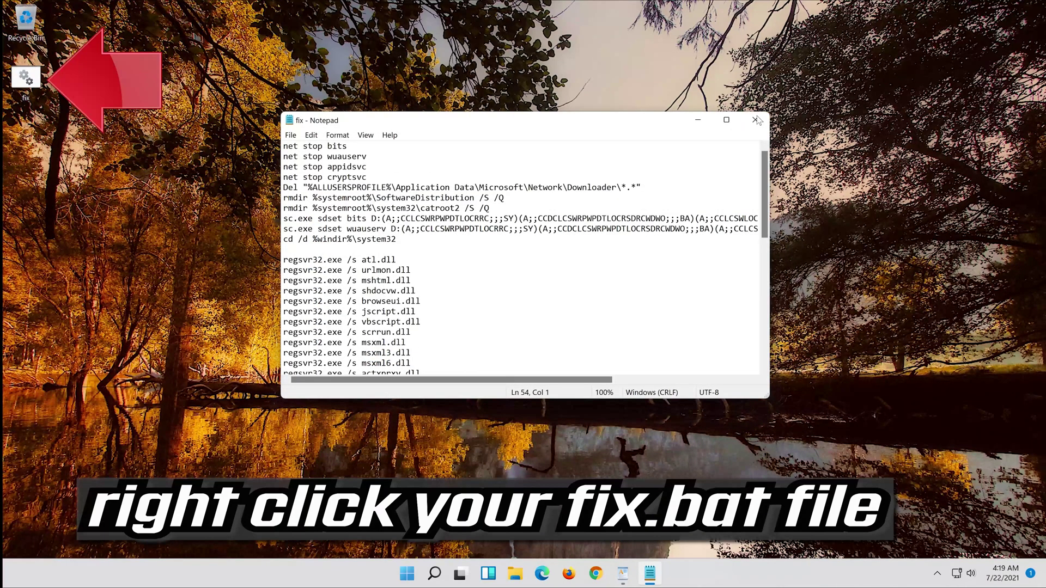
# Close Notepad and run fix.bat from the desktop as administrator
pyautogui.click(756, 120)
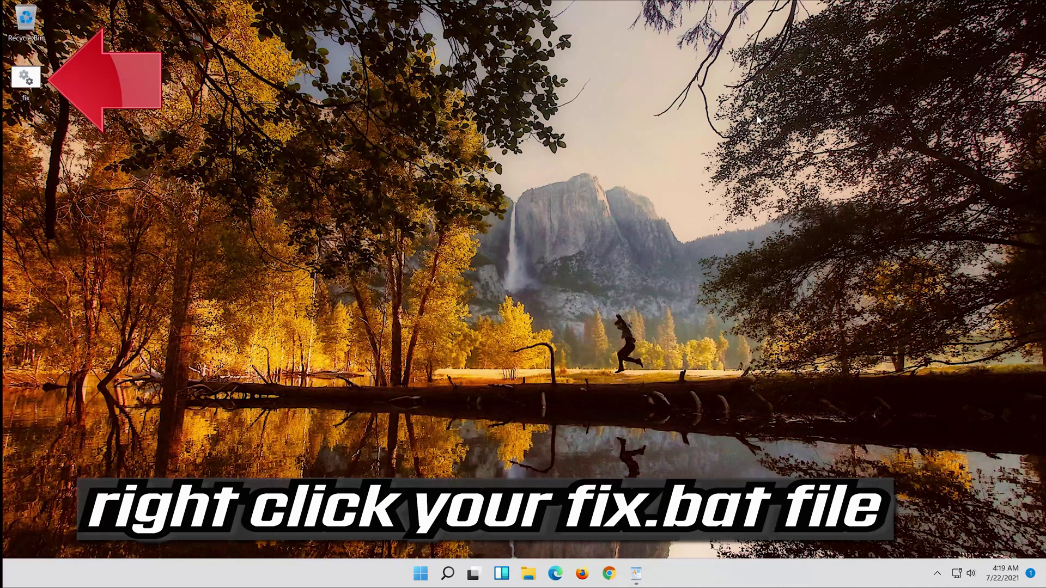
pyautogui.rightClick(22, 78)
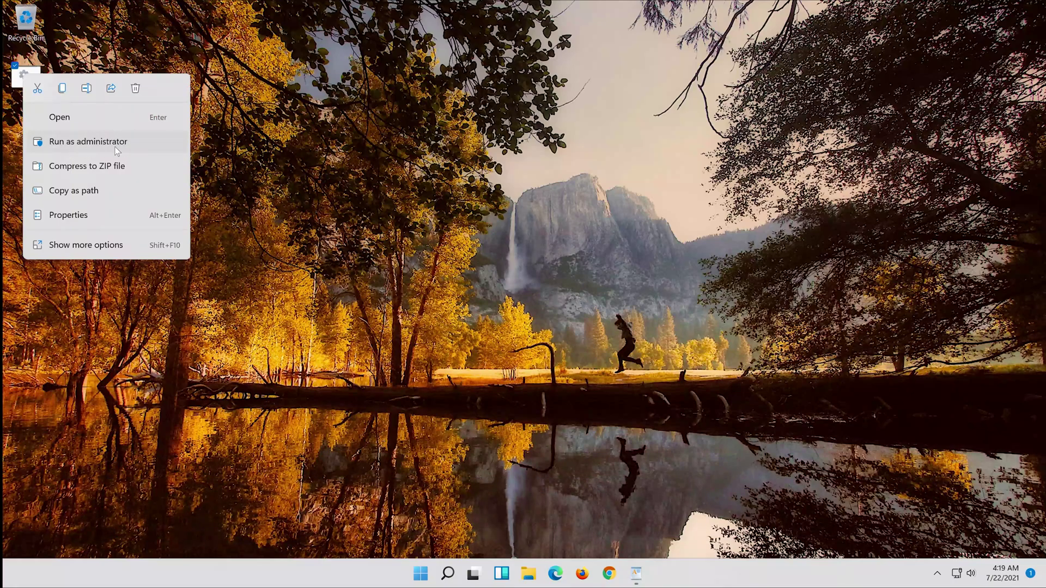
pyautogui.click(115, 148)
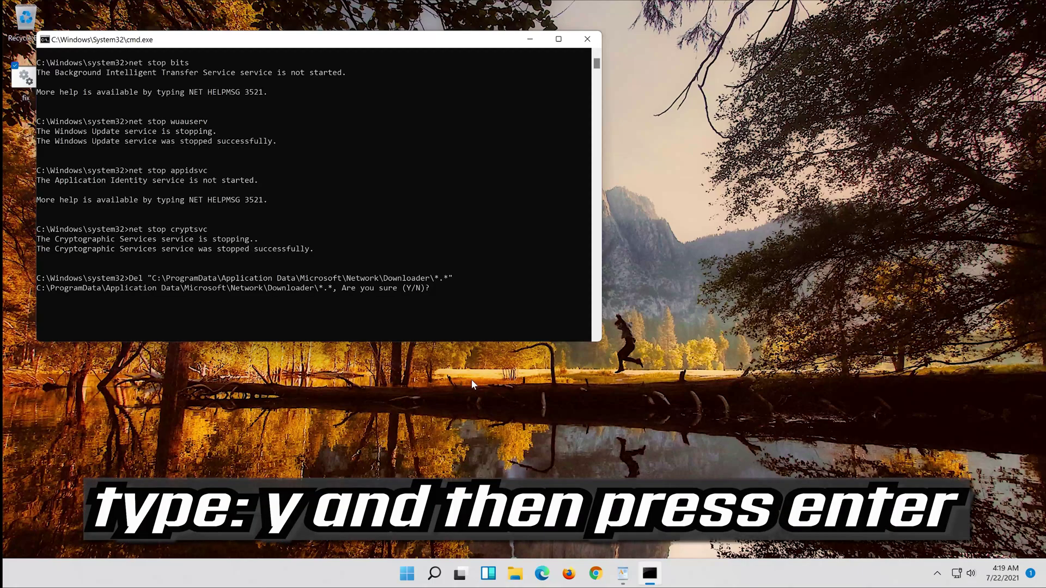
pyautogui.write('y')
pyautogui.press('Return')
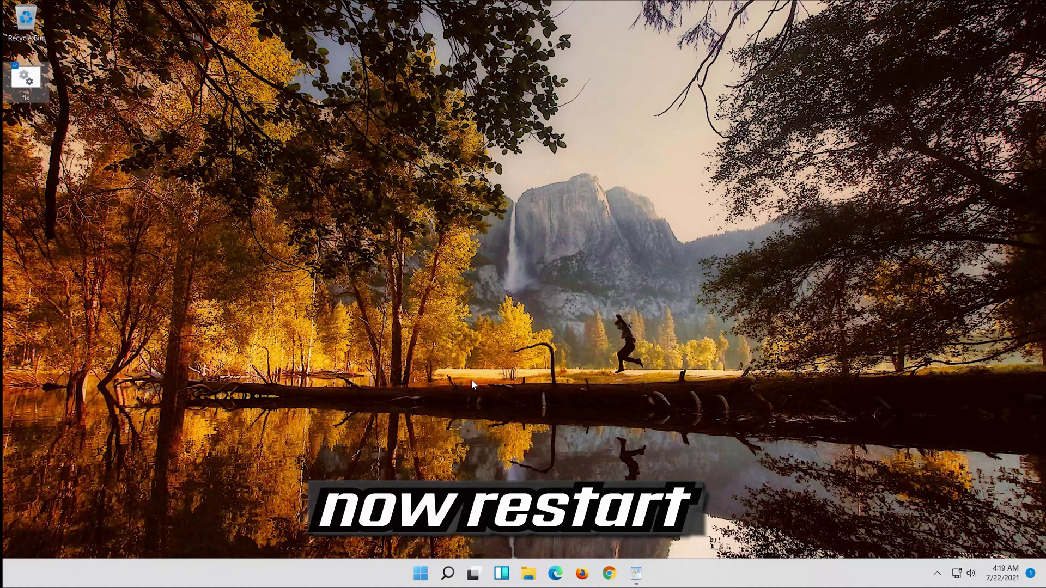
pyautogui.click(420, 574)
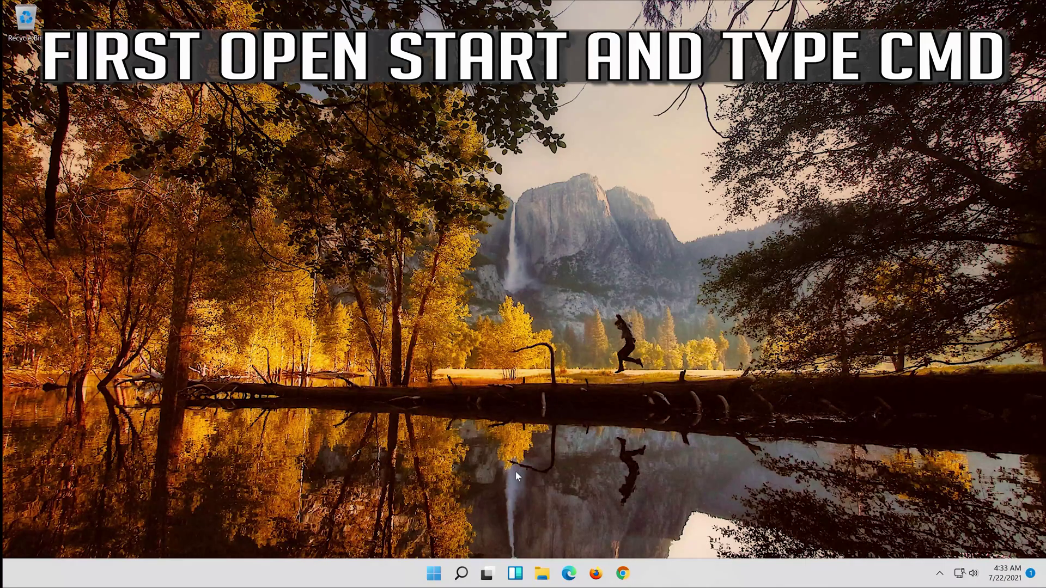
# Launch Command Prompt as administrator from a Start search for 'cmd', approving UAC
pyautogui.click(436, 576)
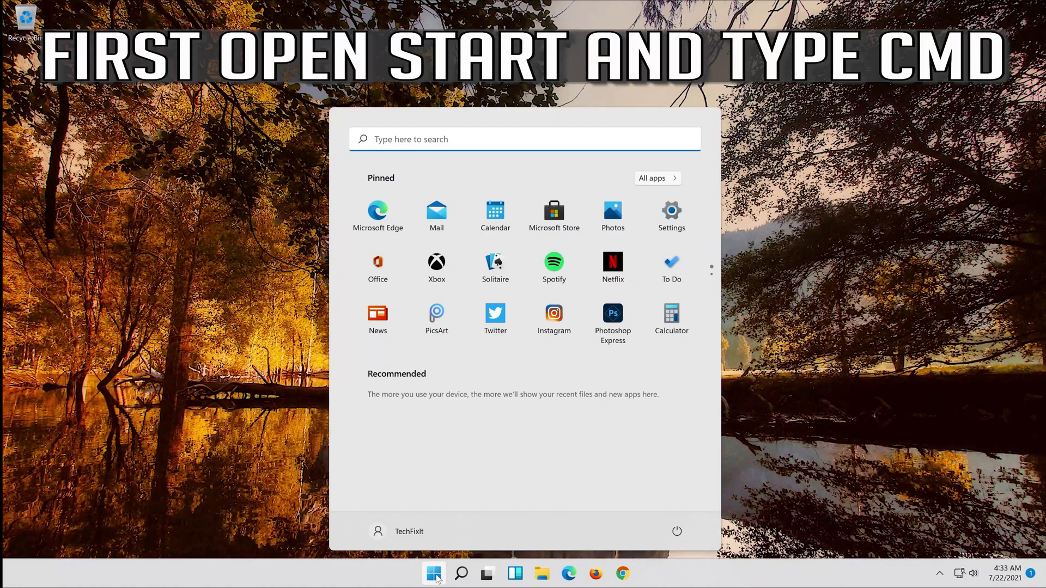
pyautogui.write('cmd')
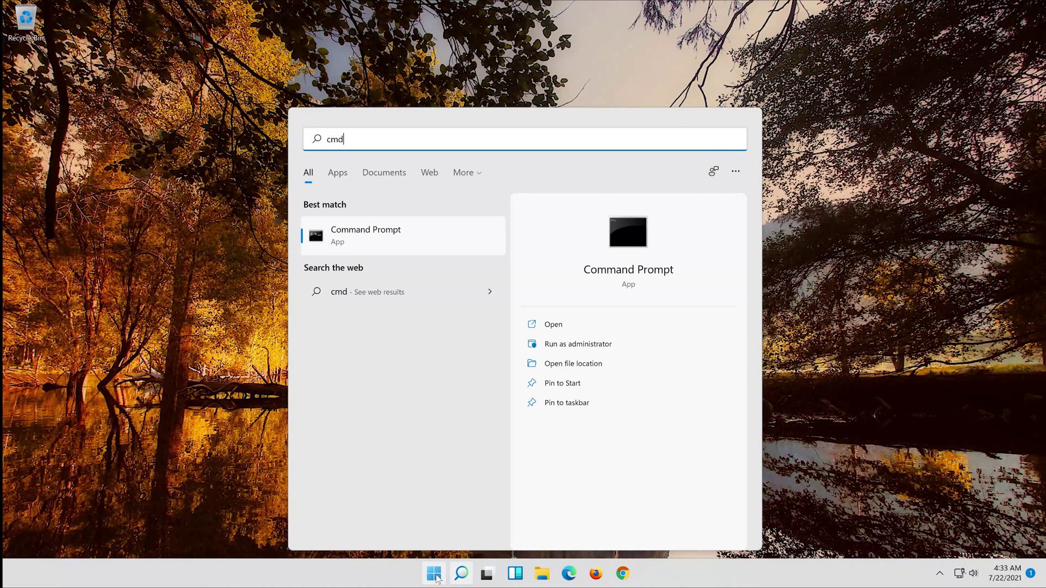
pyautogui.rightClick(390, 237)
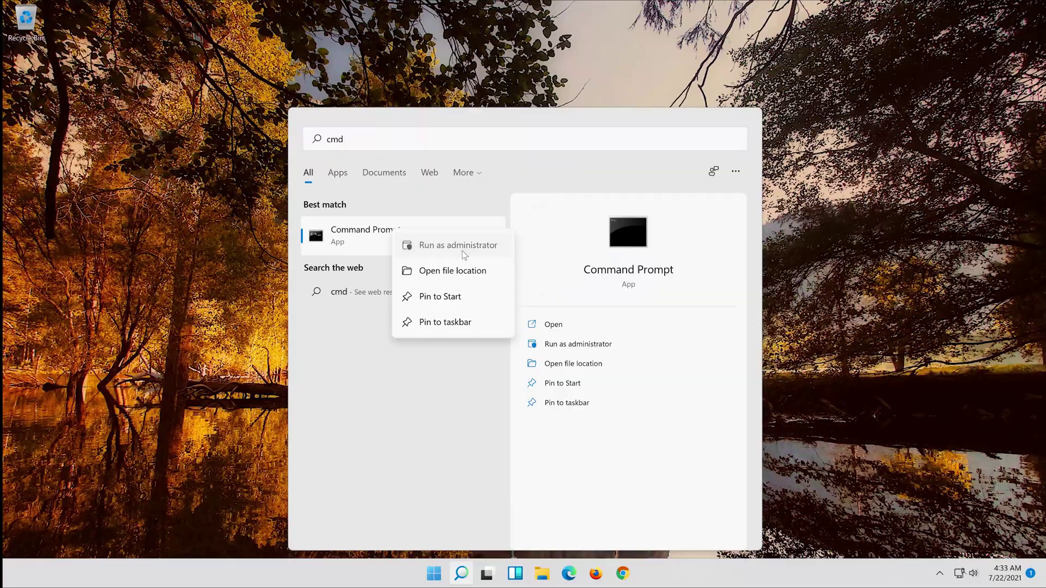
pyautogui.click(462, 251)
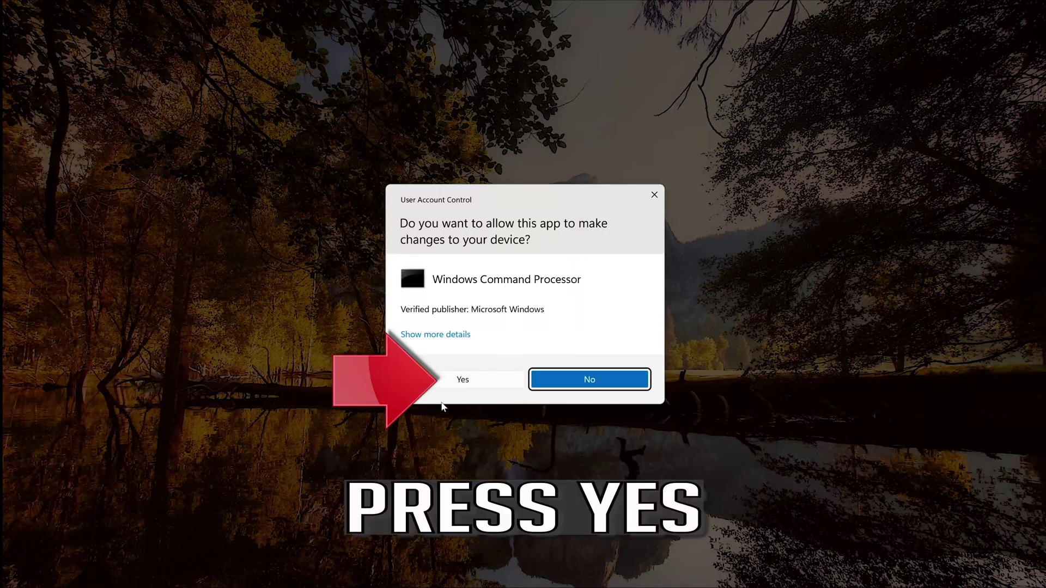
pyautogui.click(473, 386)
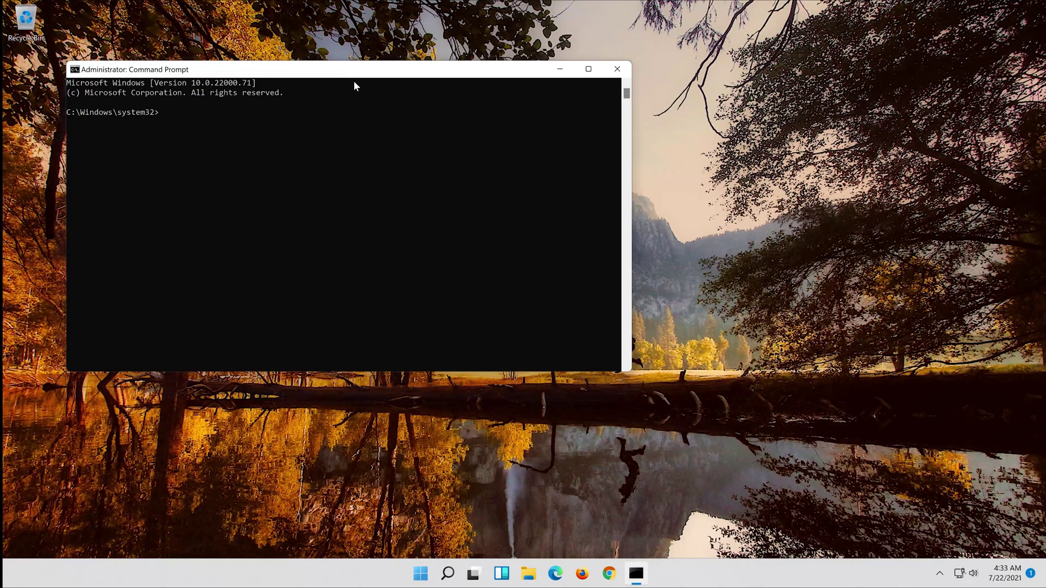
# Stop the Windows Update and Cryptographic services with net stop wuauserv and cryptSvc
pyautogui.moveTo(340, 71); pyautogui.dragTo(534, 121)
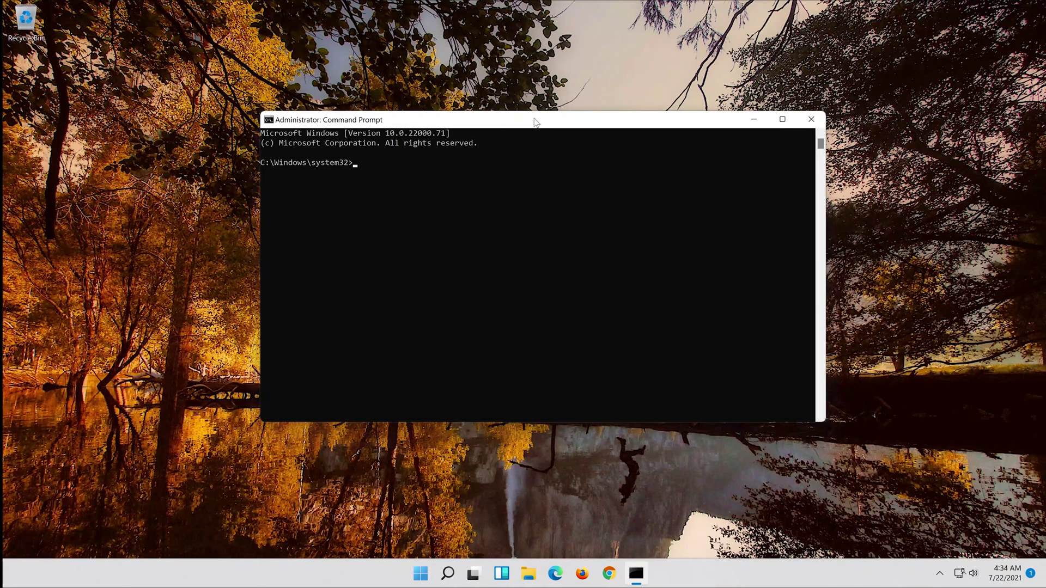
pyautogui.write('ne')
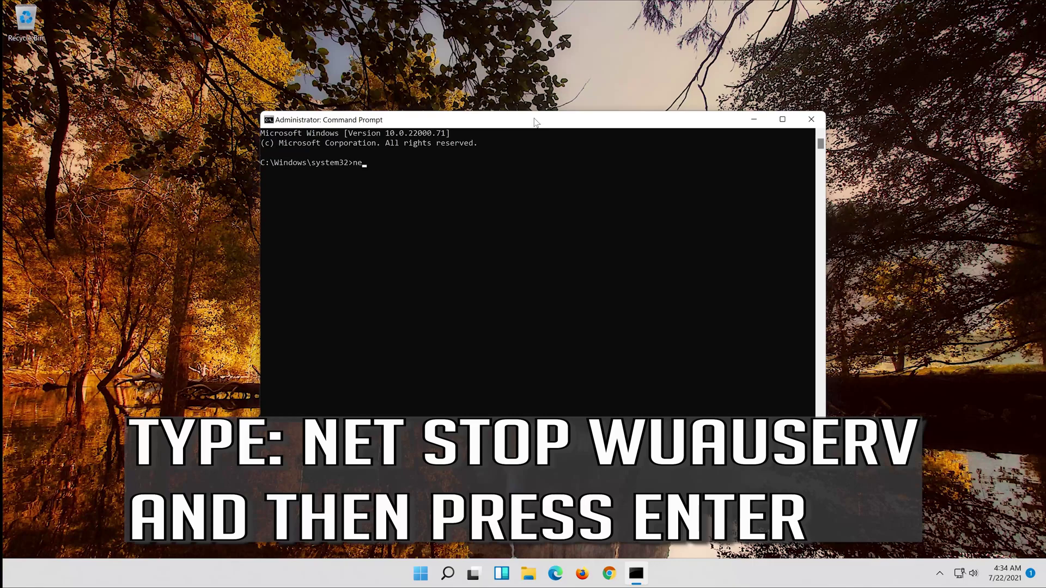
pyautogui.write('t stop w')
pyautogui.write('uaus')
pyautogui.write('erv')
pyautogui.press('Return')
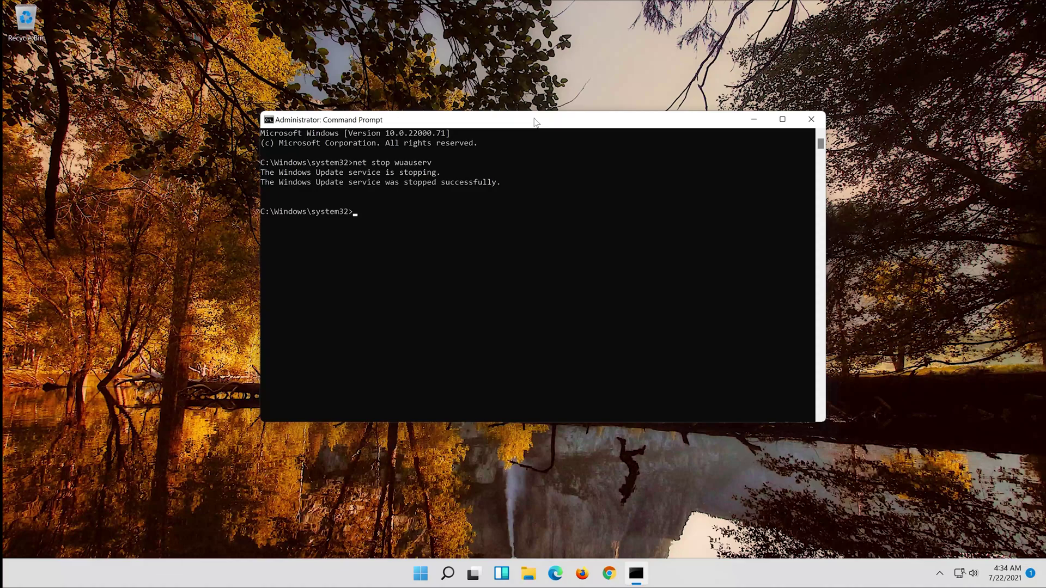
pyautogui.write('net')
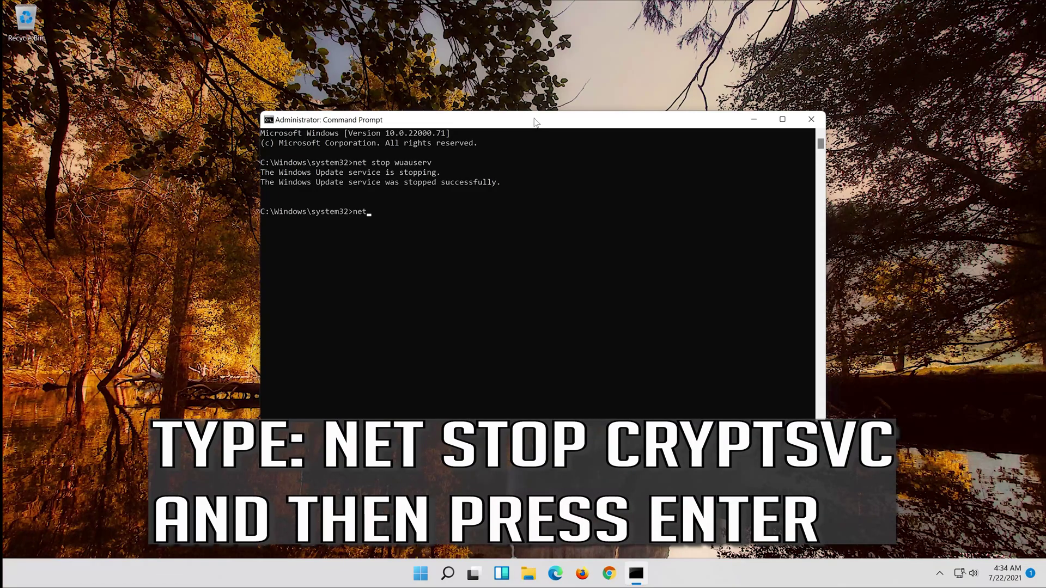
pyautogui.write(' stop ')
pyautogui.write('cry')
pyautogui.write('pt')
pyautogui.write('Svc')
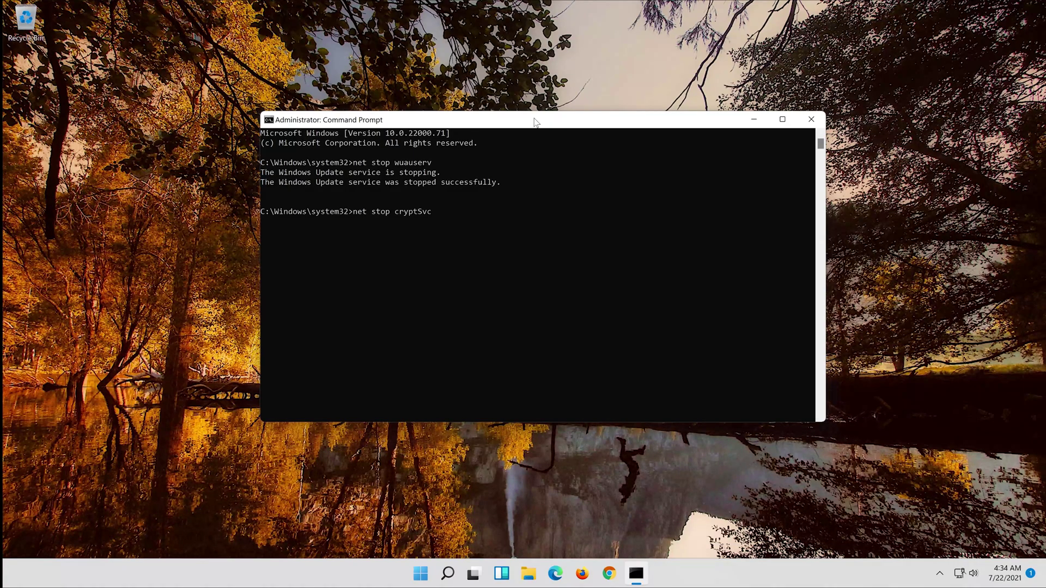
pyautogui.press('Return')
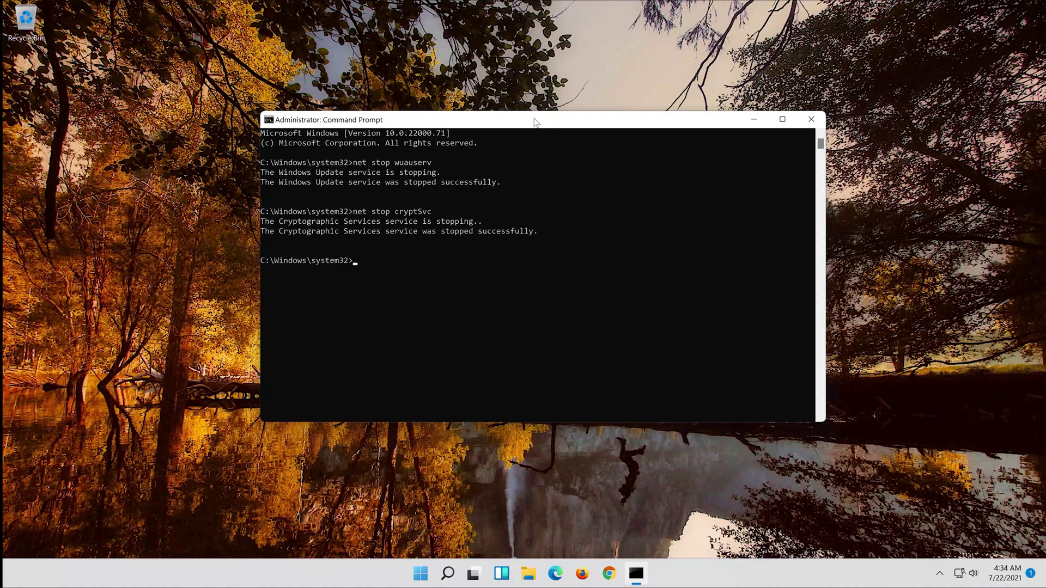
# Stop BITS, try stopping msiserver, and enter the SoftwareDistribution rename command
pyautogui.write('n')
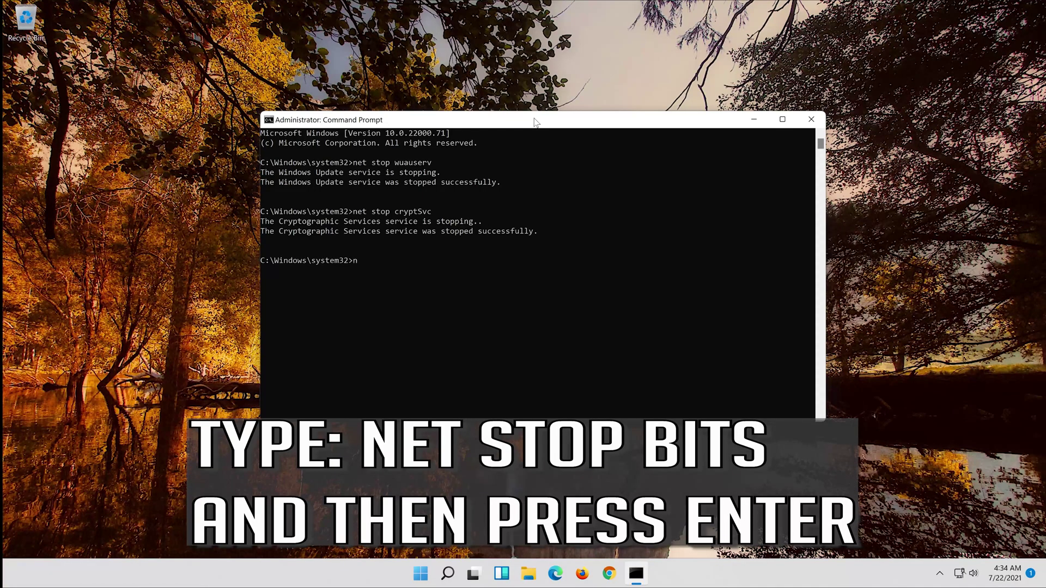
pyautogui.write('et stop ')
pyautogui.write('bits')
pyautogui.press('Return')
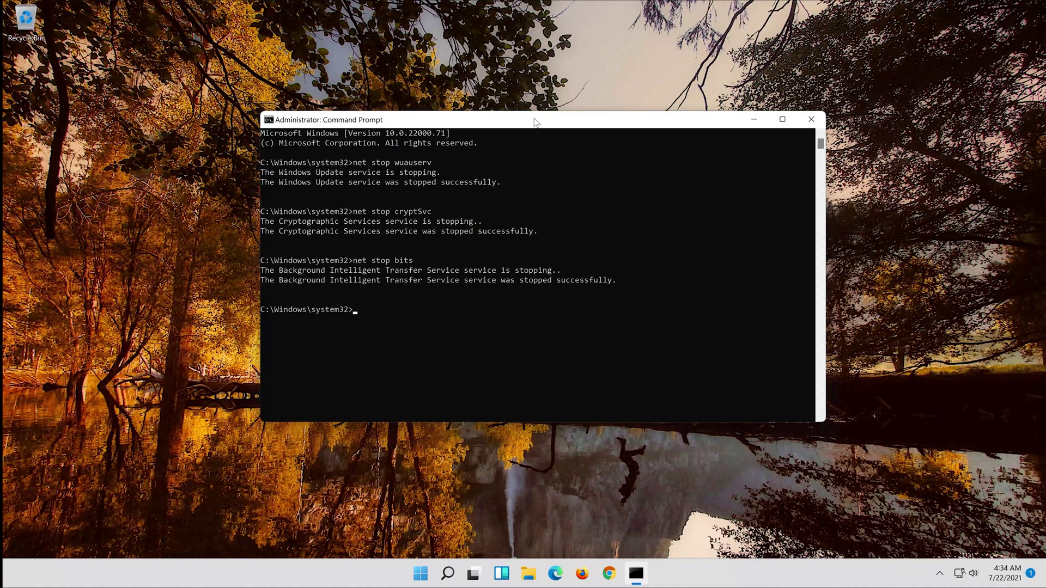
pyautogui.write('s')
pyautogui.write('top ')
pyautogui.write('ms')
pyautogui.write('iserver')
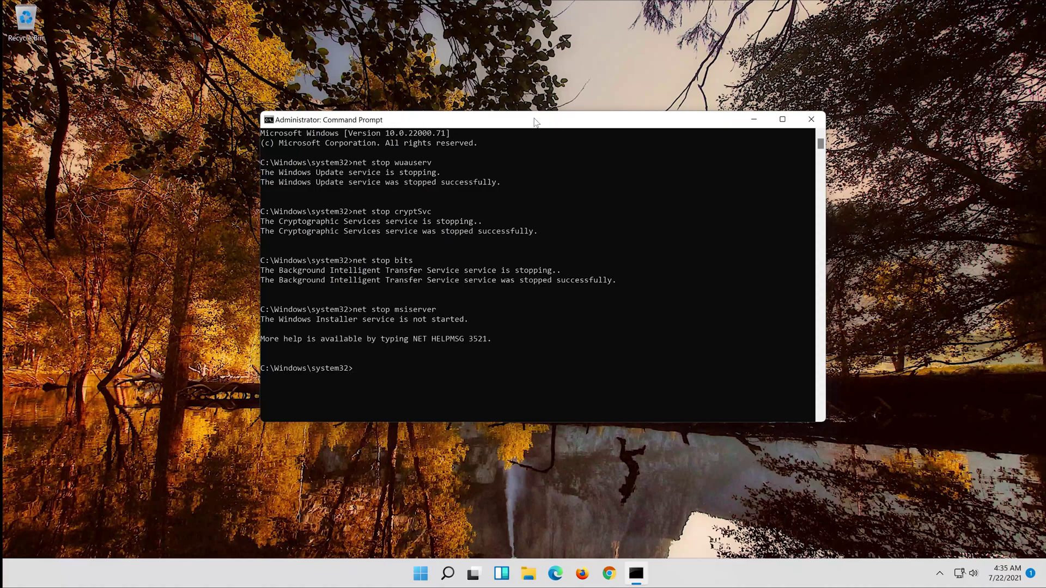
pyautogui.write('Ren C:')
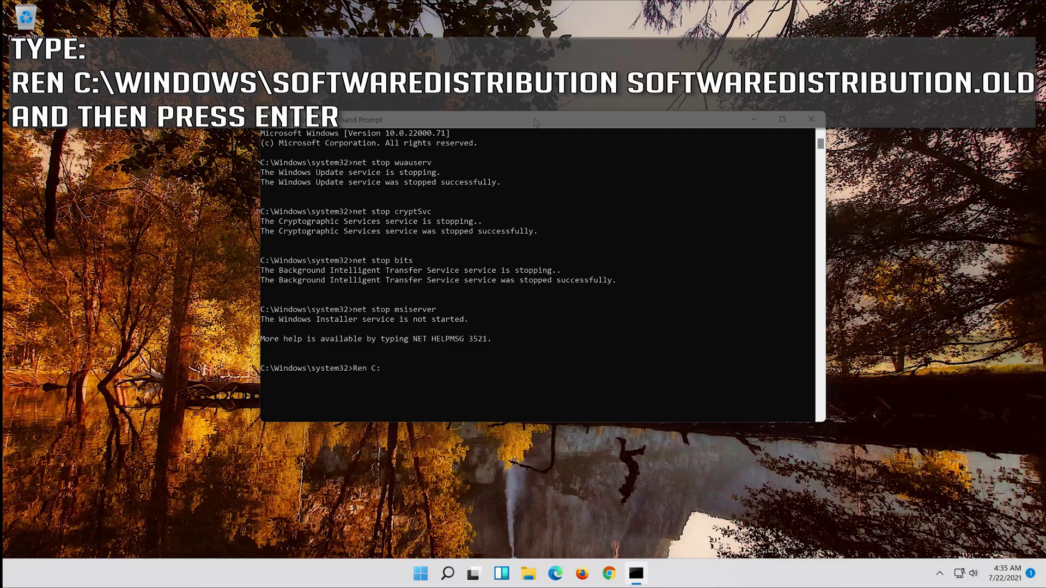
pyautogui.write('\\W')
pyautogui.write('indows')
pyautogui.write('\\Software')
pyautogui.write('Dist')
pyautogui.write('ribut')
pyautogui.write('ion')
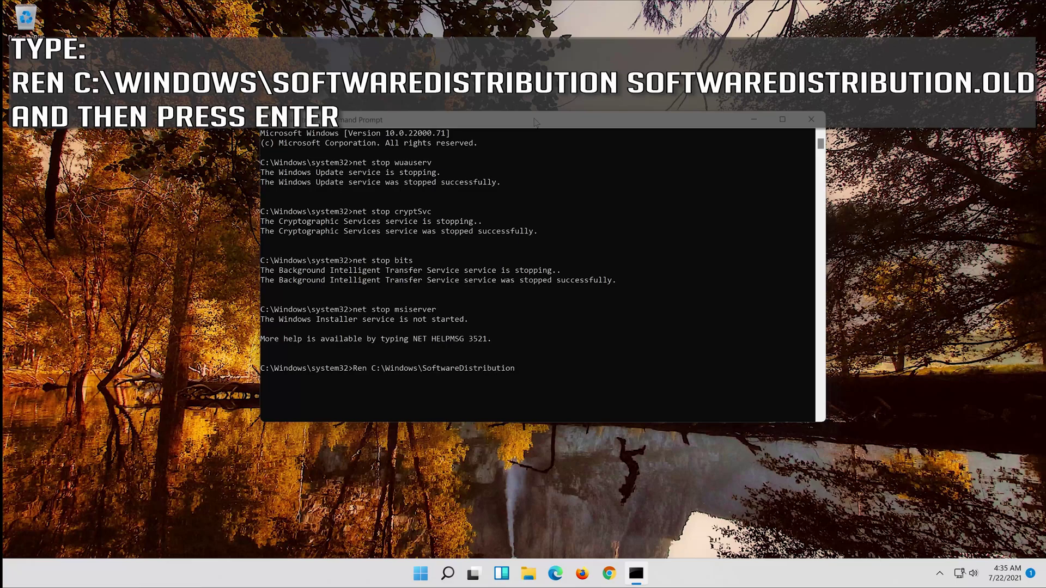
pyautogui.write(' Softw')
pyautogui.write('are')
pyautogui.write('Distrib')
pyautogui.write('ution.')
pyautogui.write('old')
# Rename SoftwareDistribution and Catroot2 to SoftwareDistribution.old and Catroot2.old
pyautogui.press('Return')
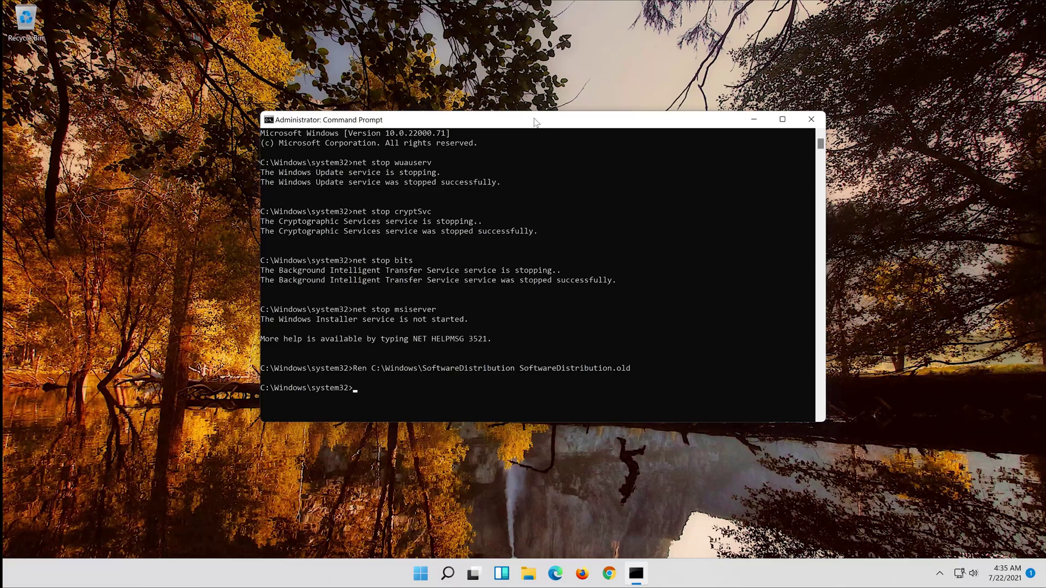
pyautogui.write('Ren')
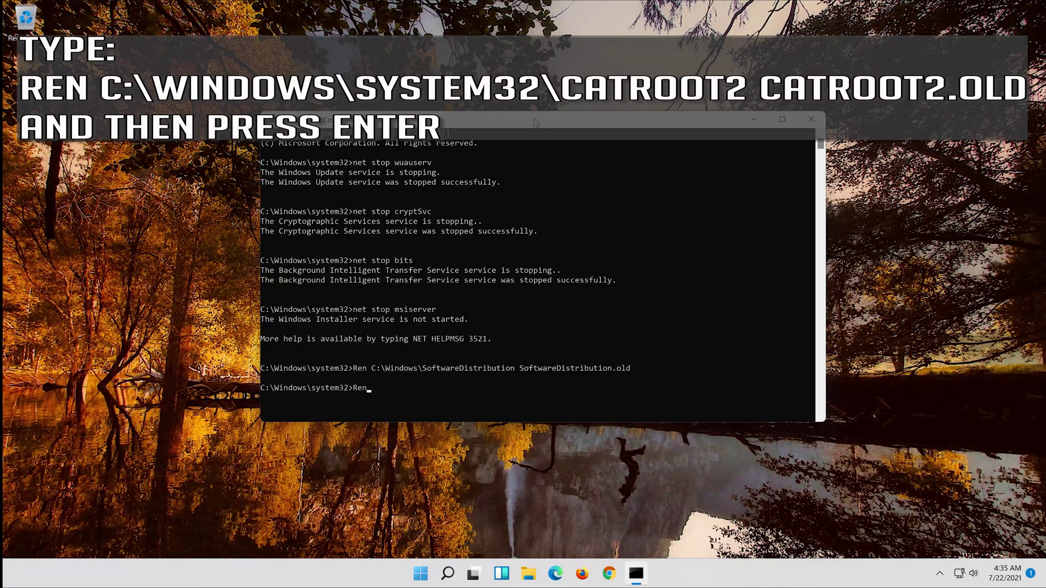
pyautogui.write(' C:\\')
pyautogui.write('W')
pyautogui.write('indows')
pyautogui.write('\\Sy')
pyautogui.write('stem32')
pyautogui.write('\\')
pyautogui.write('Catr')
pyautogui.write('oot')
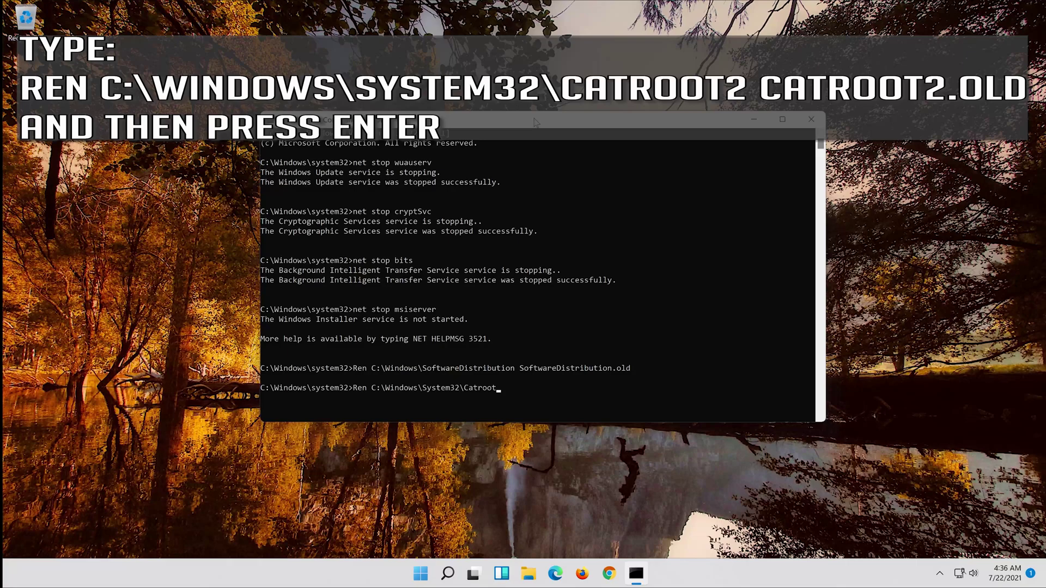
pyautogui.write('2 C')
pyautogui.write('atr')
pyautogui.write('oot')
pyautogui.write('2')
pyautogui.write('.old')
pyautogui.press('Return')
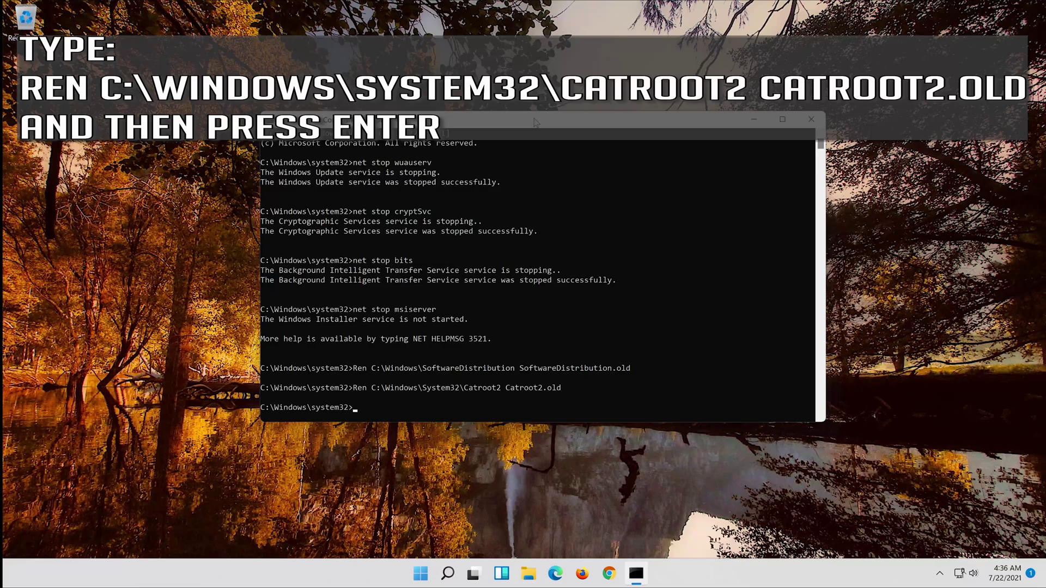
# Restart wuauserv, cryptSvc, bits and msiserver with net start commands
pyautogui.write('net')
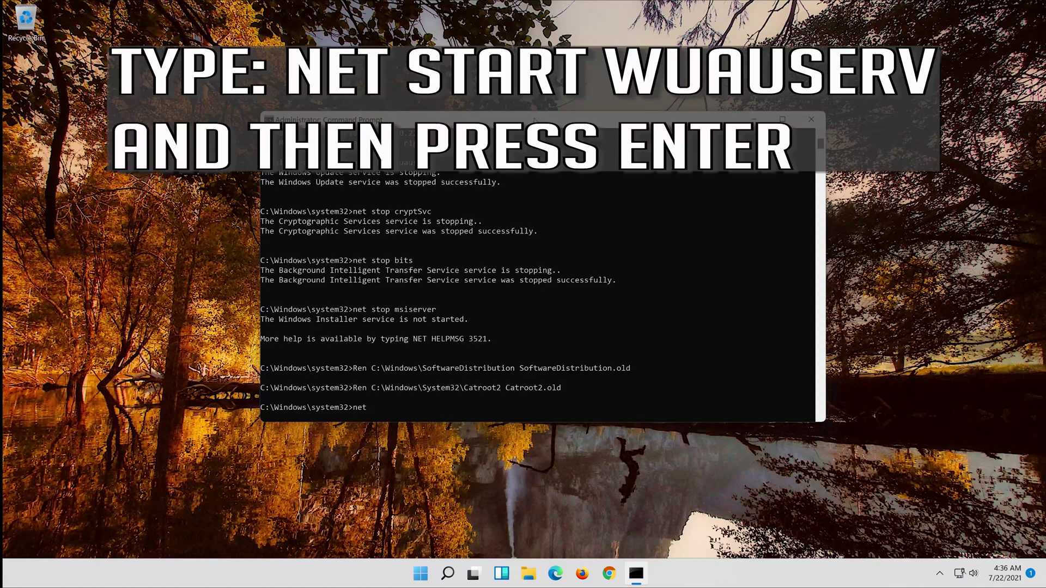
pyautogui.write(' start w')
pyautogui.write('uau')
pyautogui.write('serv')
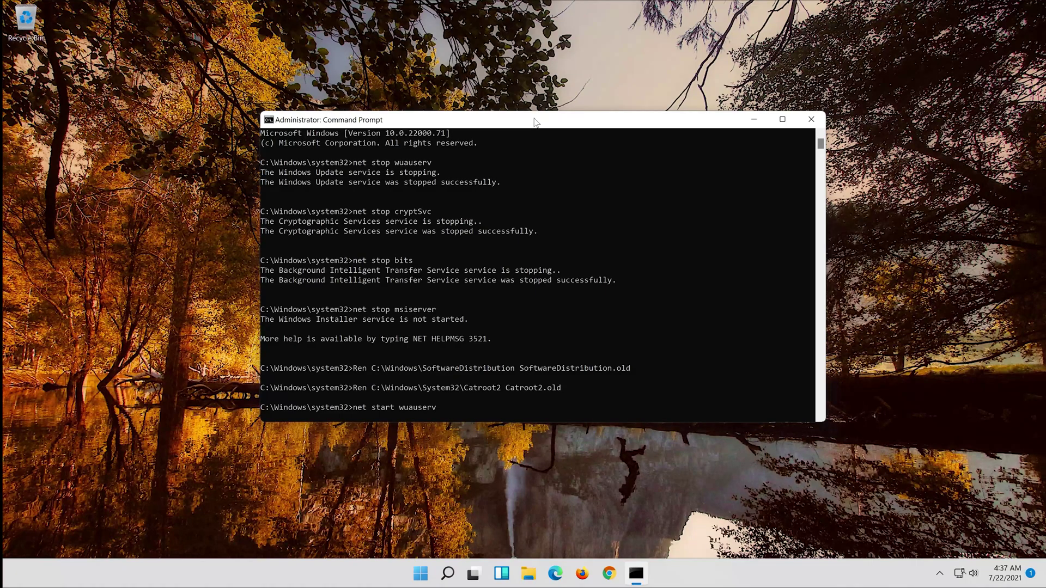
pyautogui.press('Return')
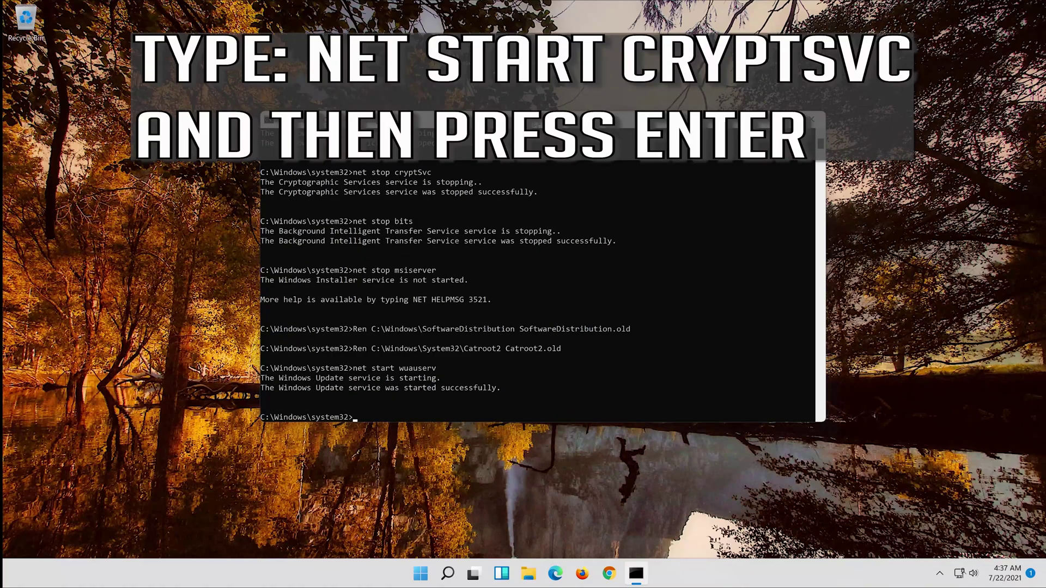
pyautogui.write('net')
pyautogui.write(' start ')
pyautogui.write('cryptS')
pyautogui.write('vc')
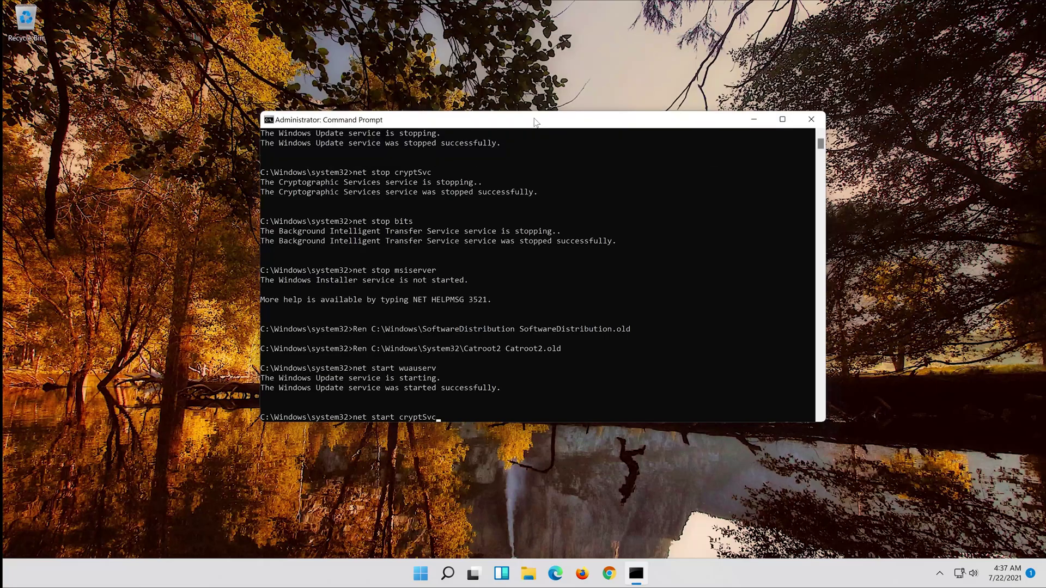
pyautogui.press('Return')
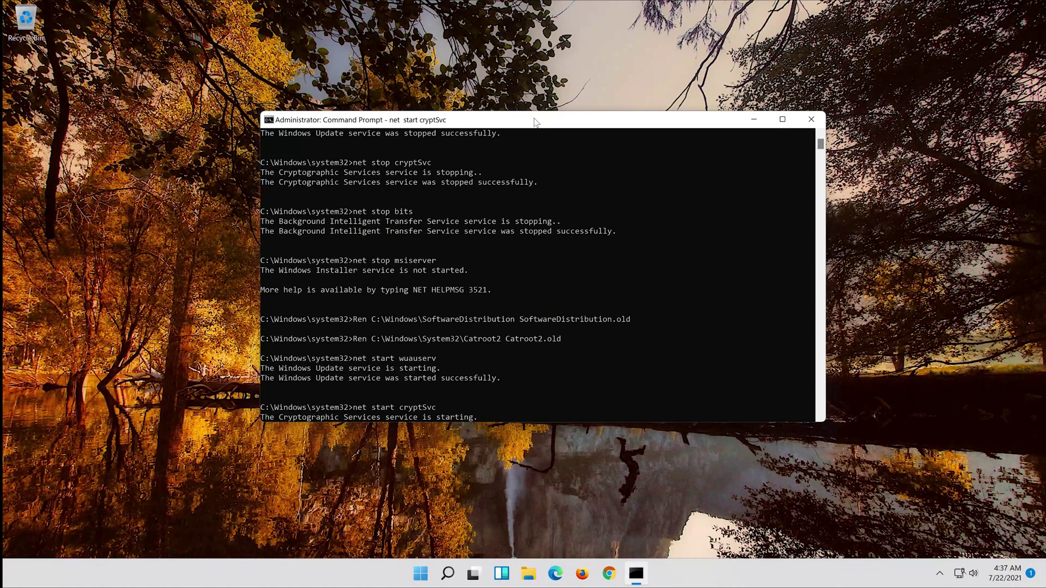
pyautogui.write('n')
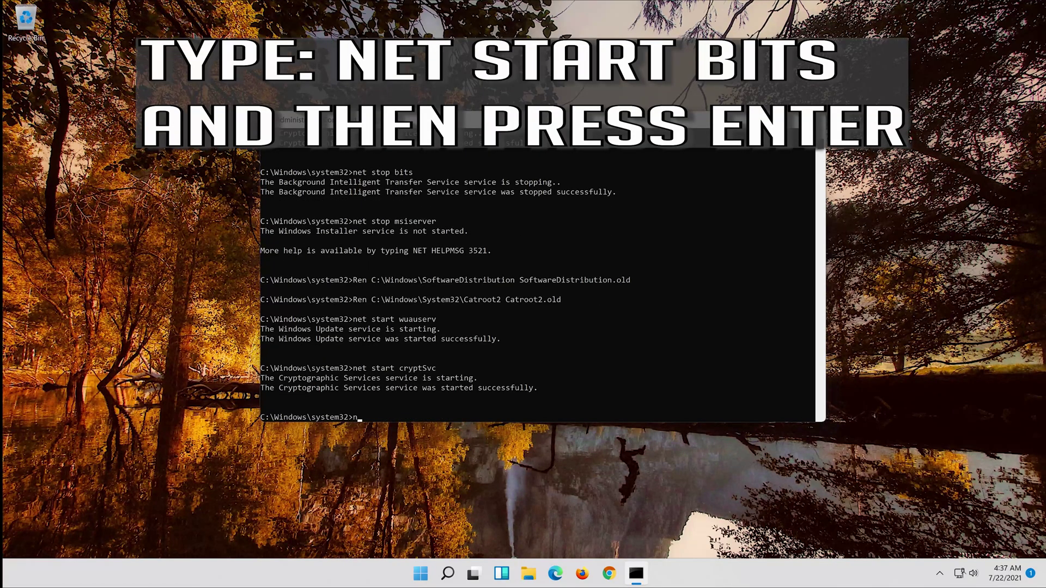
pyautogui.write('et star')
pyautogui.write('t bi')
pyautogui.write('ts')
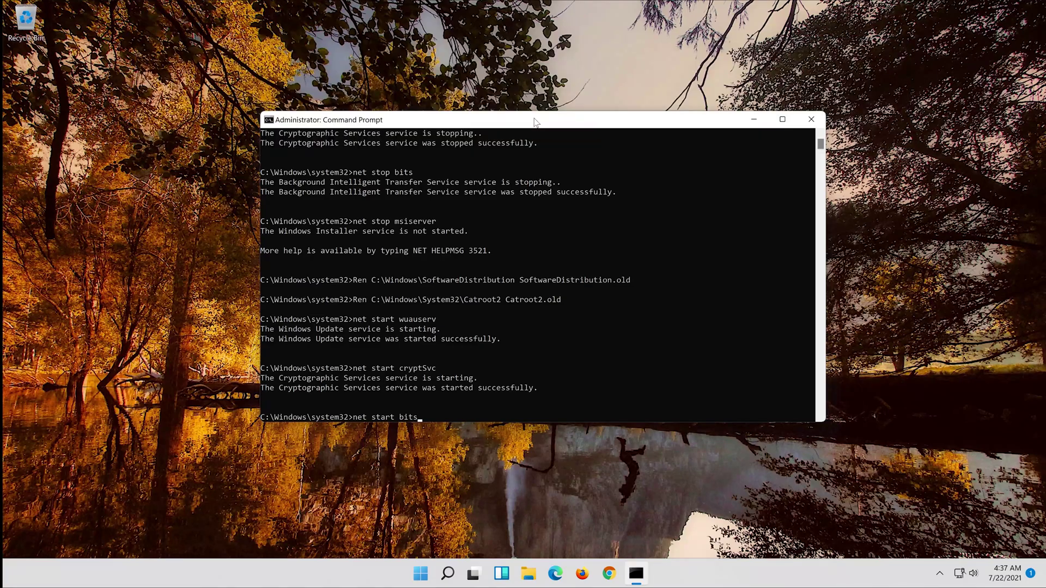
pyautogui.press('Return')
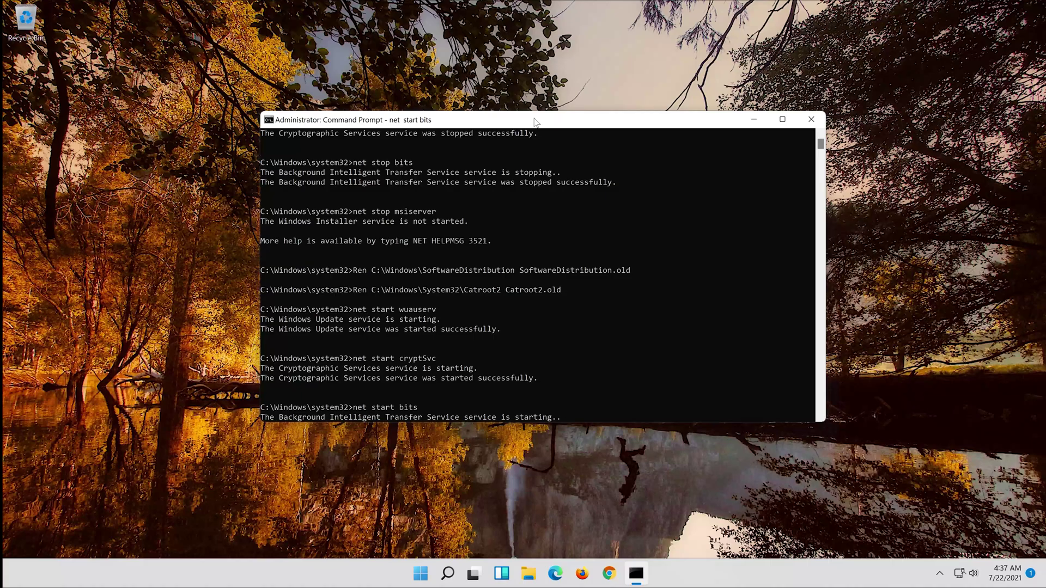
pyautogui.write('n')
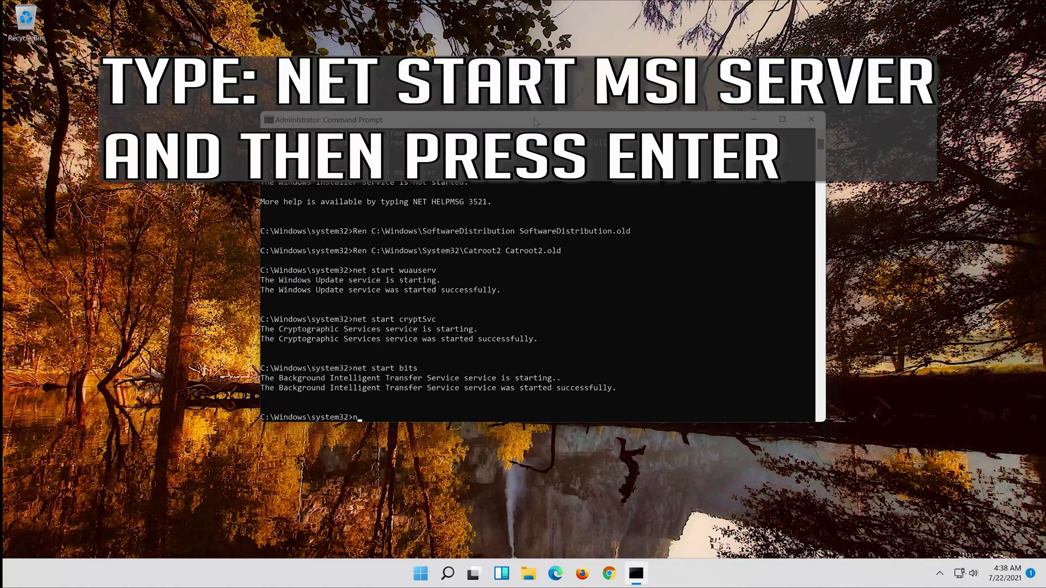
pyautogui.write('et s')
pyautogui.write('tart ')
pyautogui.write('msiserv')
pyautogui.write('er')
pyautogui.press('Return')
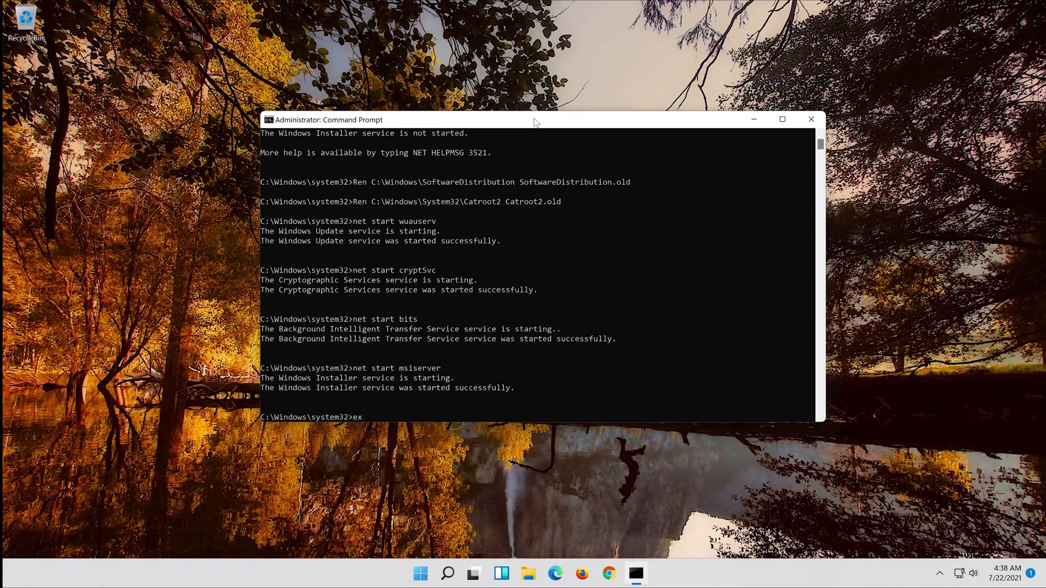
# Close Command Prompt with exit, then restart the PC from the Start menu's Power options
pyautogui.write('exit')
pyautogui.press('Return')
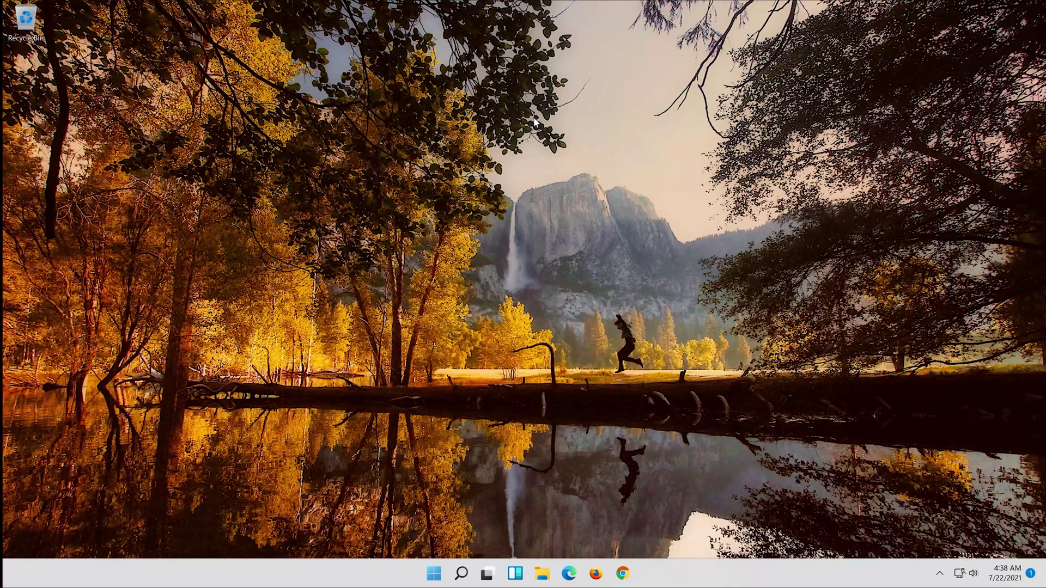
pyautogui.click(433, 573)
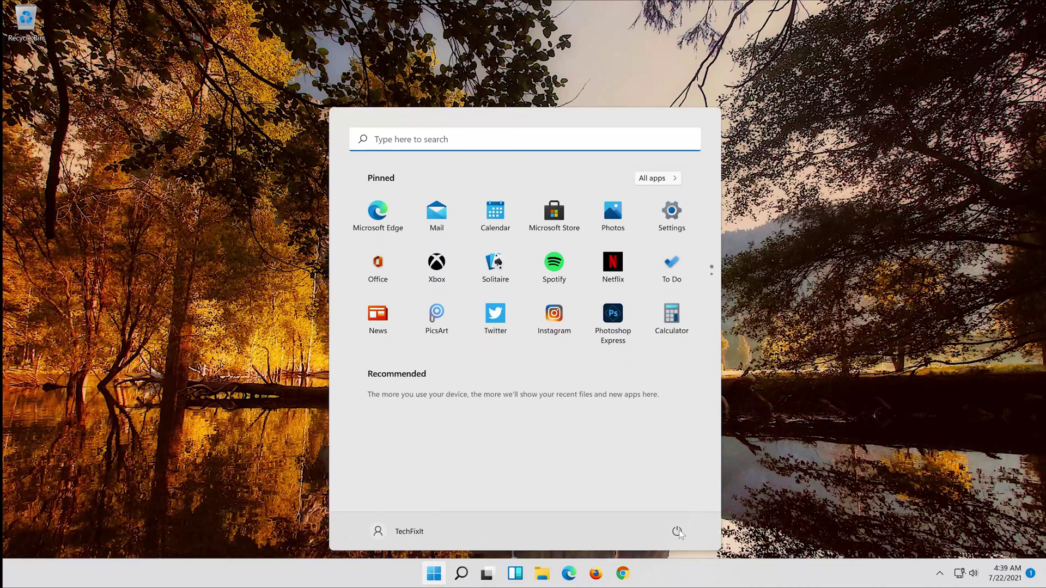
pyautogui.click(677, 531)
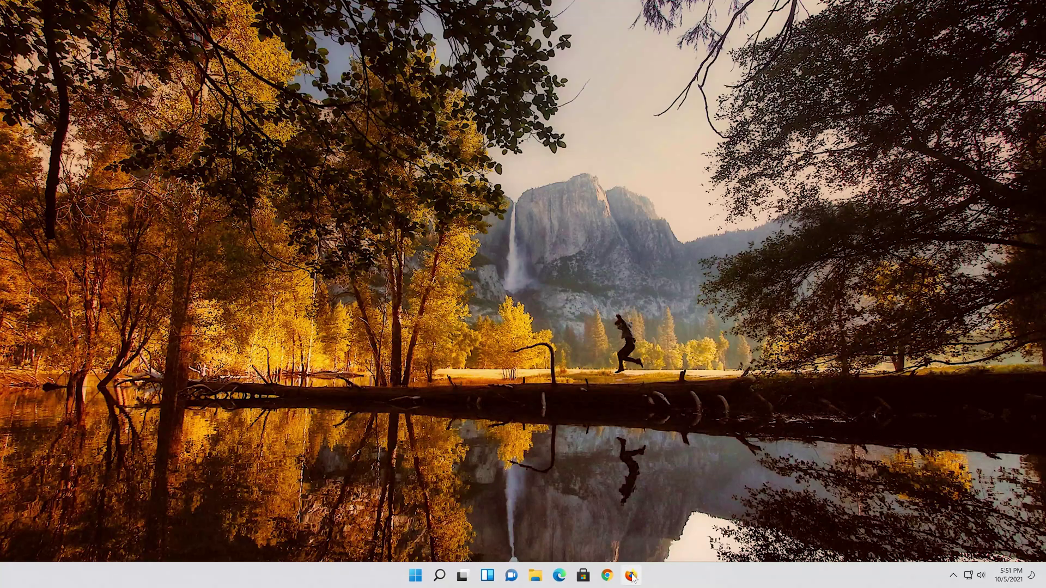
# Load the pasted Download Windows 11 link in Firefox and save MediaCreationToolW11.exe
pyautogui.click(632, 577)
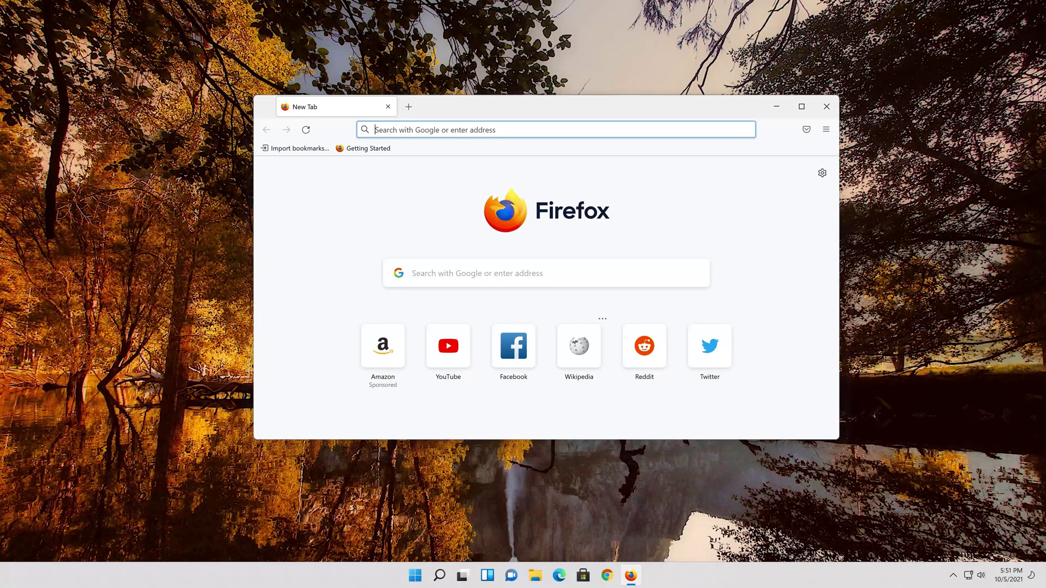
pyautogui.rightClick(509, 128)
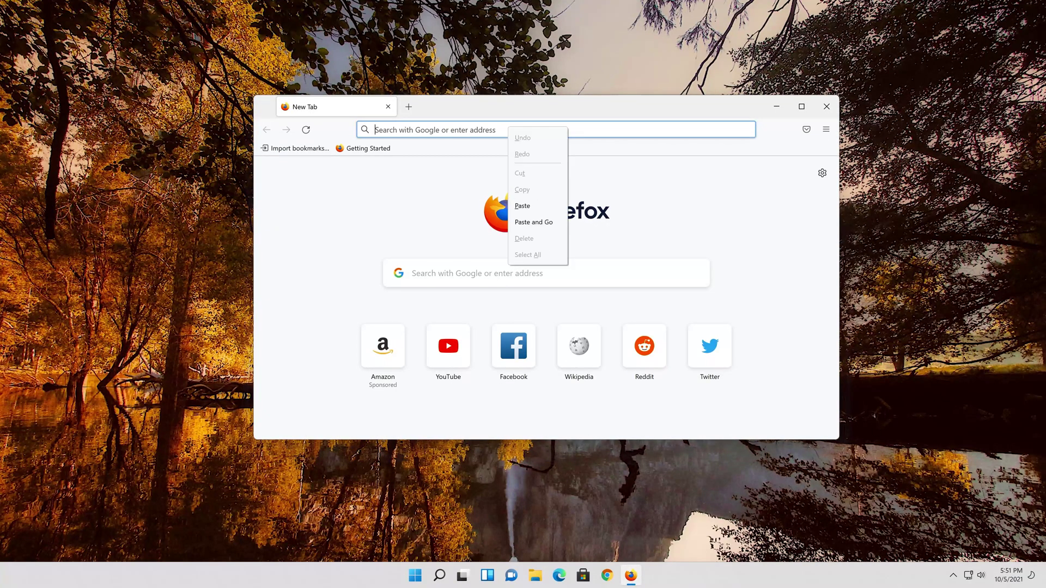
pyautogui.click(531, 224)
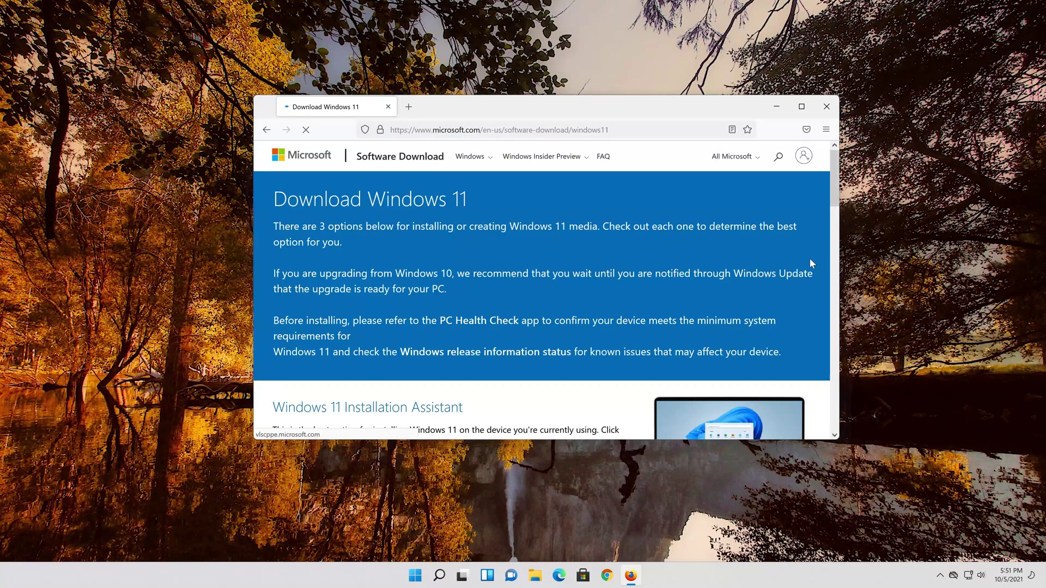
pyautogui.scroll(-2, 798, 269)
pyautogui.scroll(-3, 796, 270)
pyautogui.scroll(-1, 796, 270)
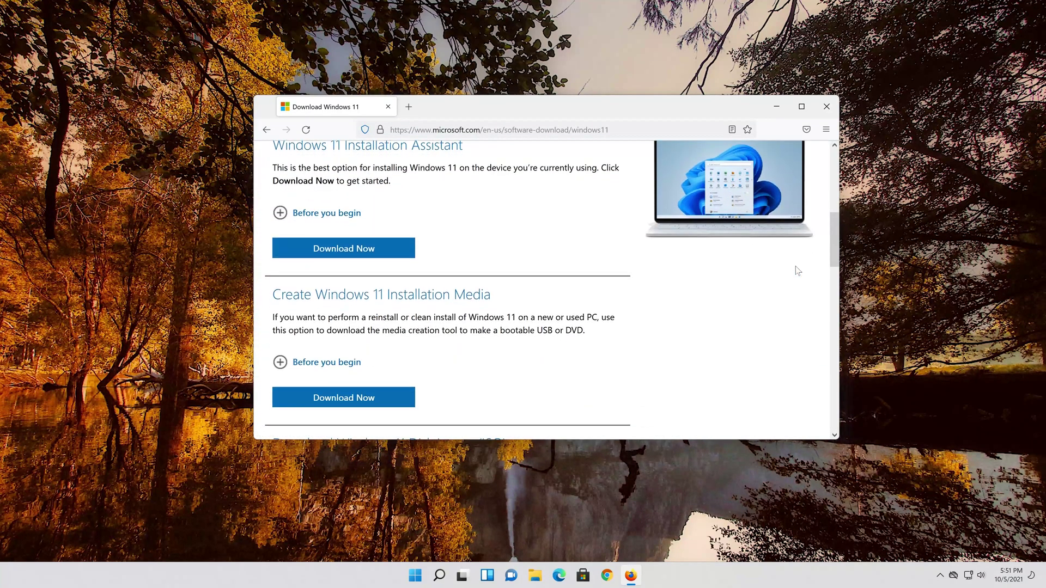
pyautogui.scroll(-2, 797, 271)
pyautogui.scroll(2, 798, 270)
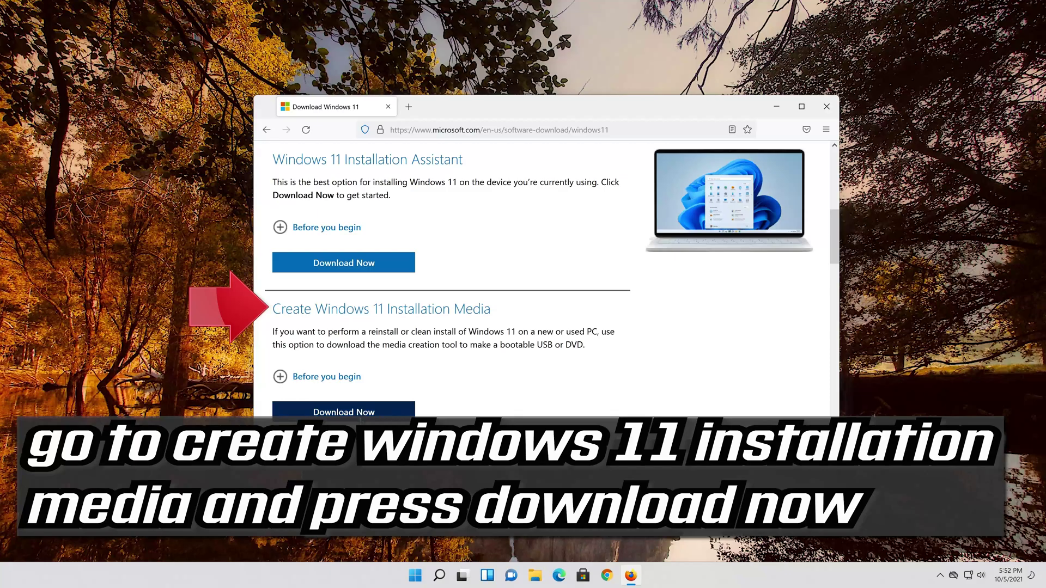
pyautogui.click(344, 412)
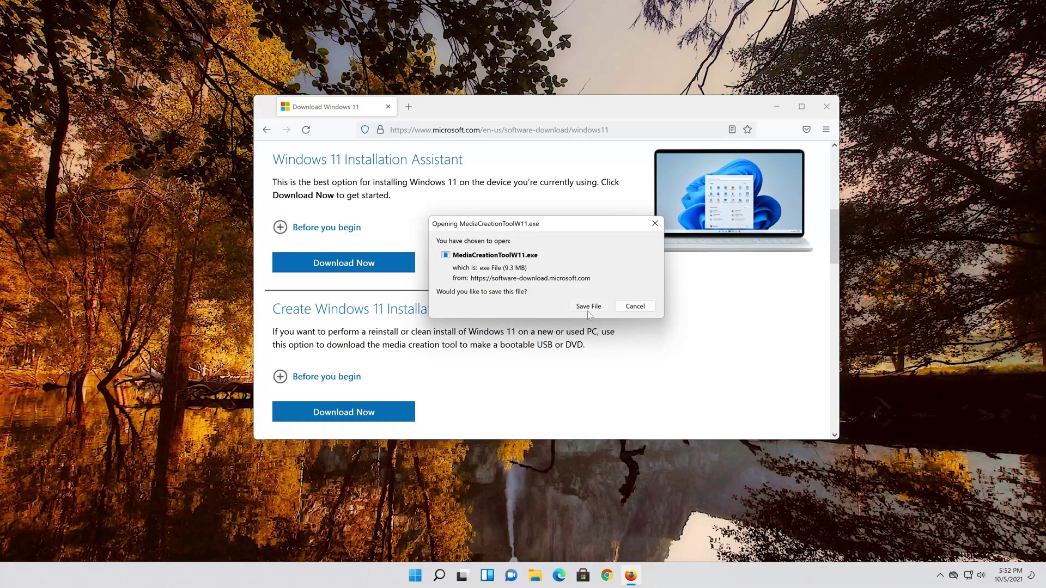
pyautogui.click(587, 311)
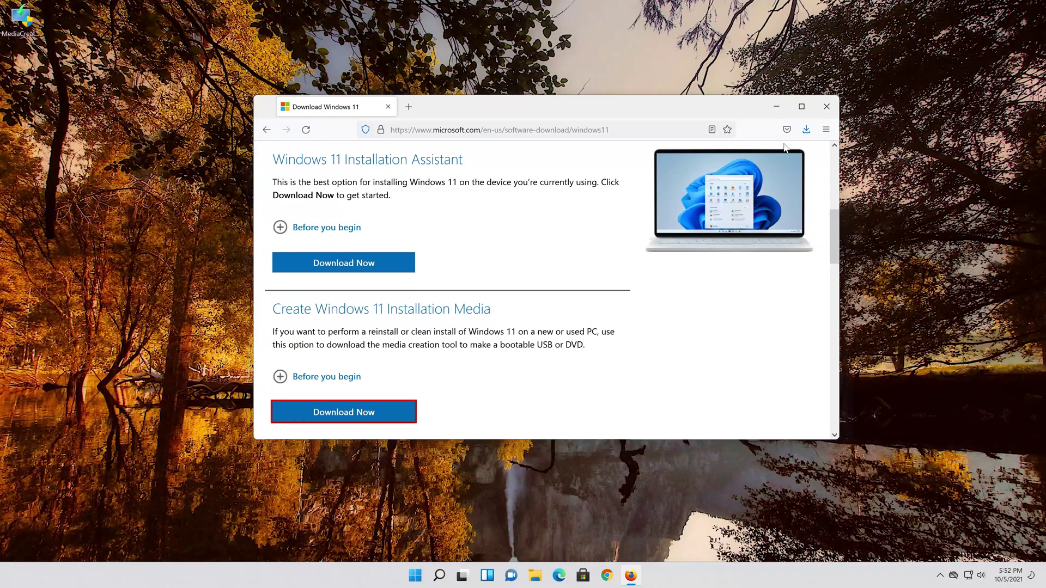
# Close Firefox, run the Media Creation Tool with admin approval and accept its license terms
pyautogui.click(825, 111)
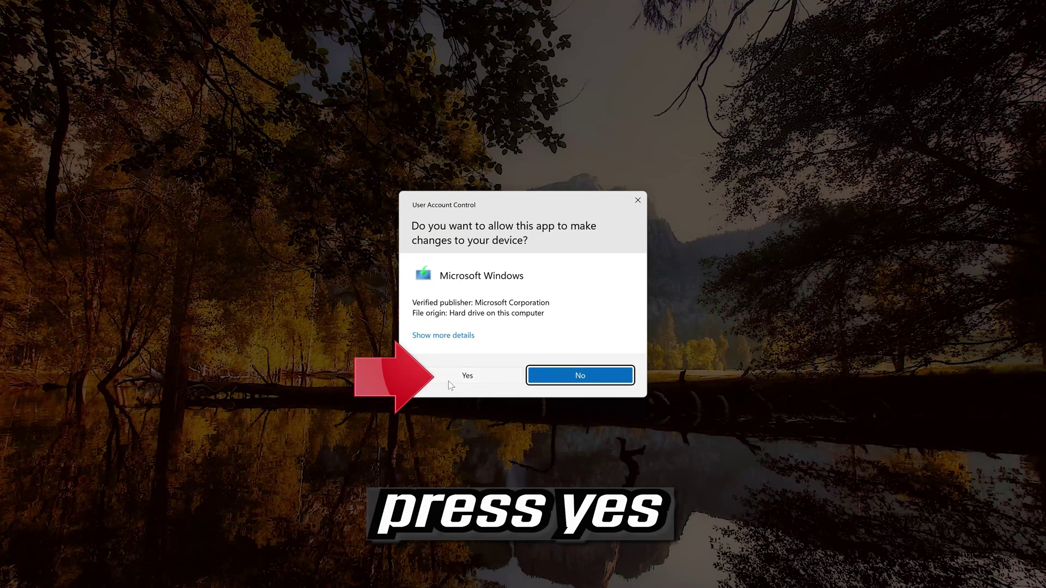
pyautogui.click(466, 376)
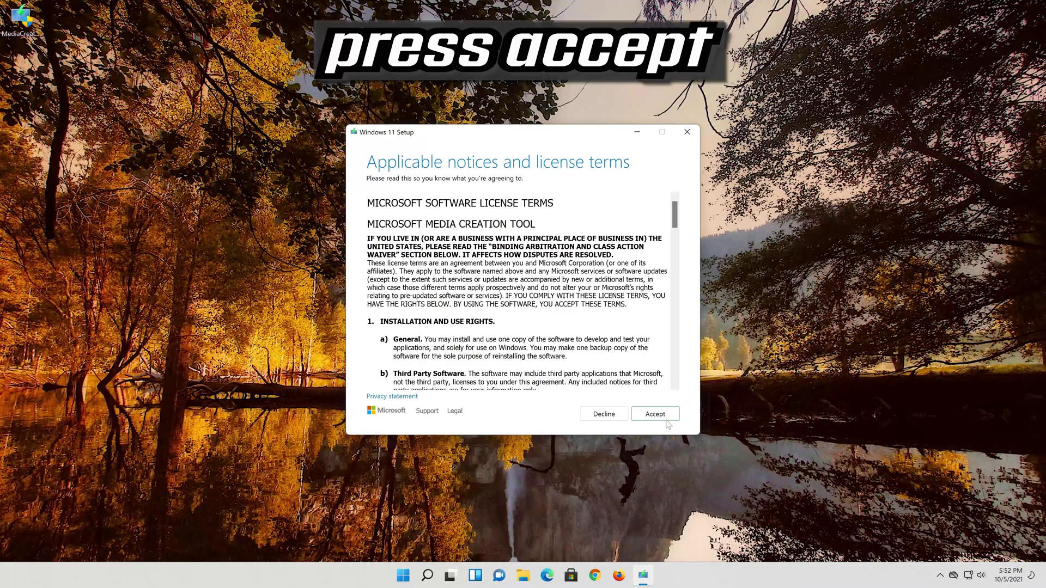
pyautogui.click(666, 418)
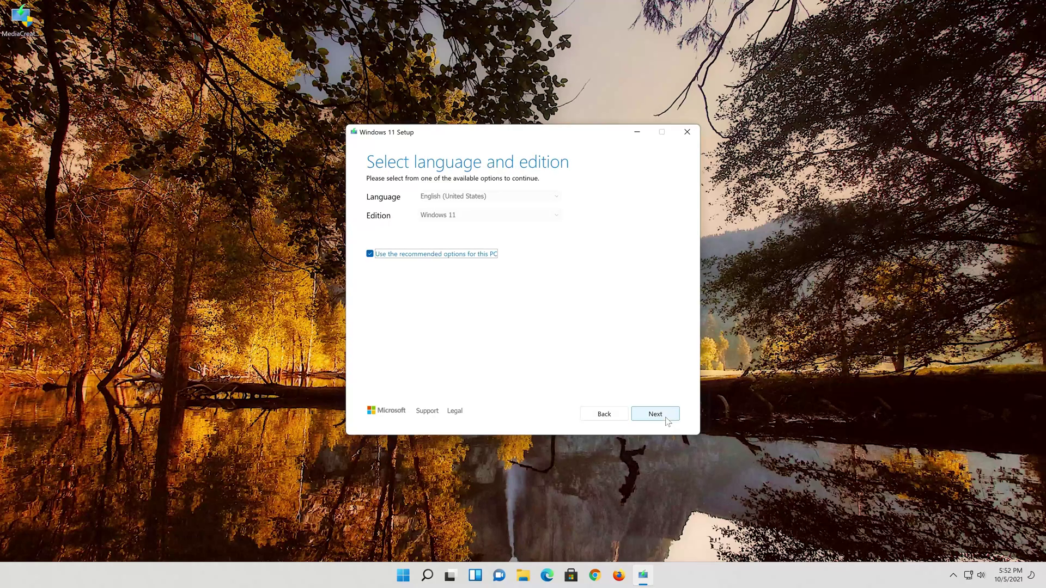
# Keep the recommended edition, choose ISO file, and save it to the Desktop as 'Windows 11'
pyautogui.click(376, 255)
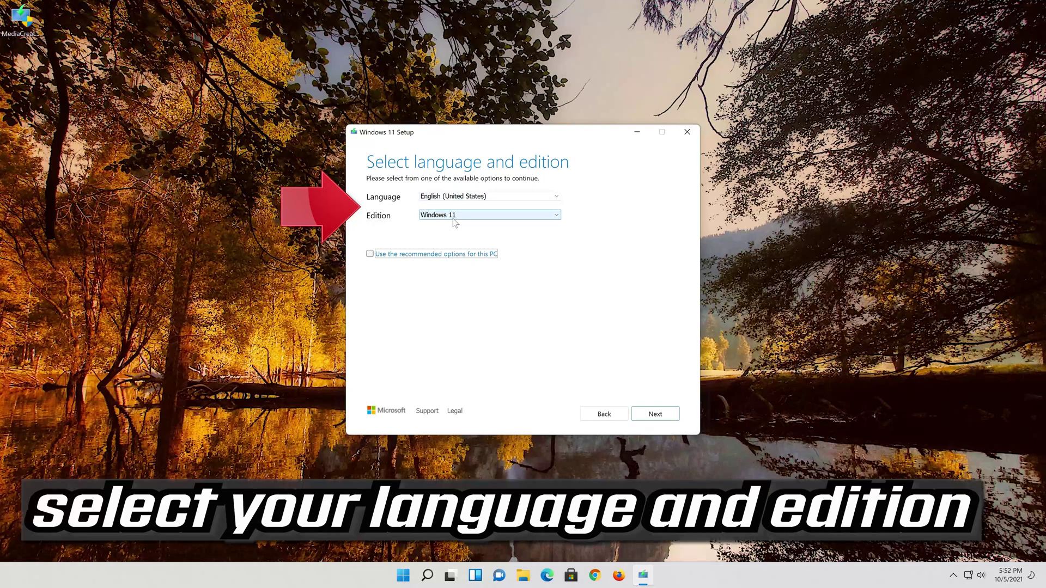
pyautogui.click(370, 254)
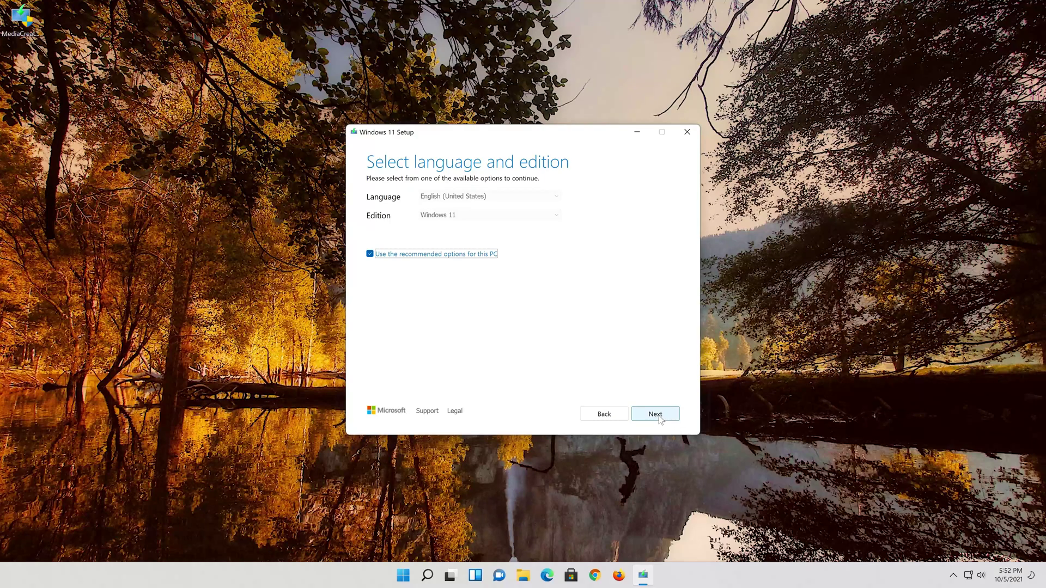
pyautogui.click(656, 415)
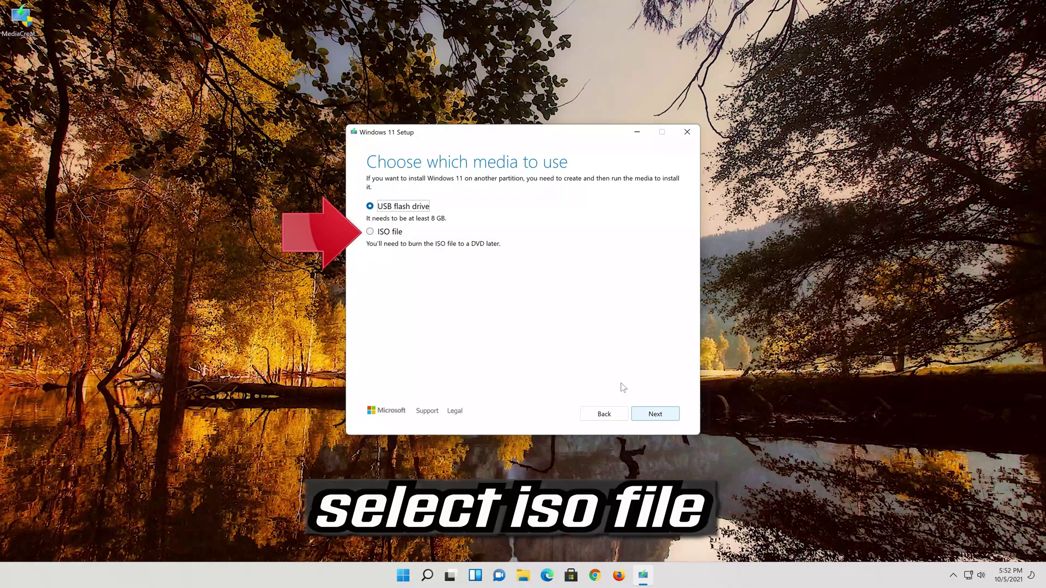
pyautogui.click(371, 233)
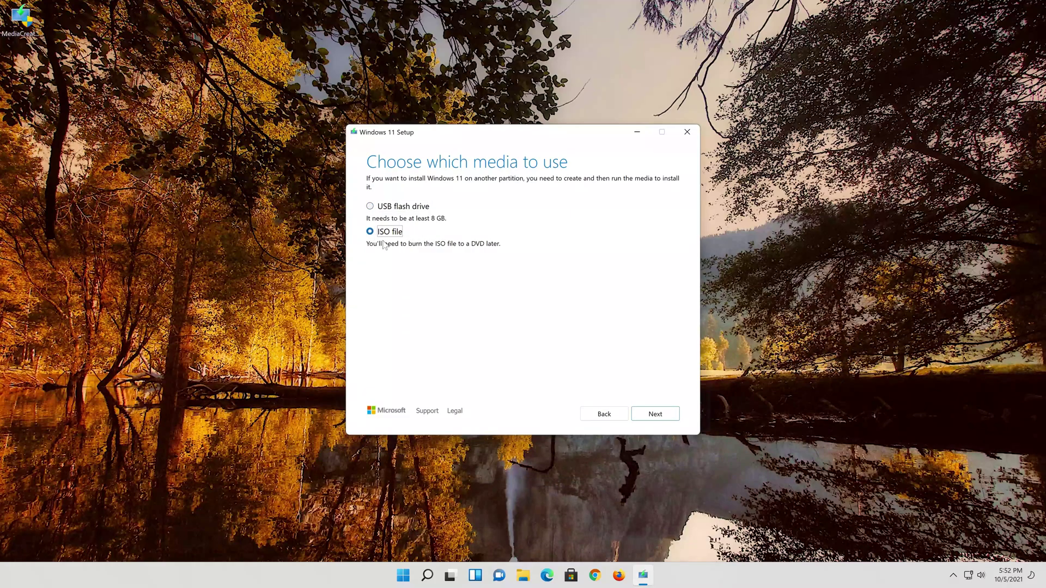
pyautogui.click(662, 414)
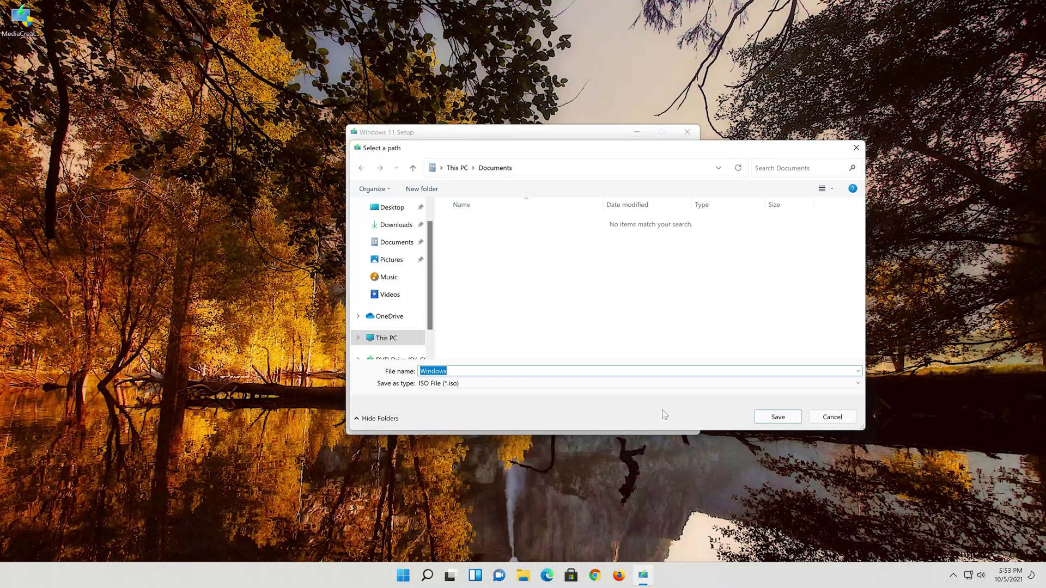
pyautogui.click(403, 214)
pyautogui.write('11')
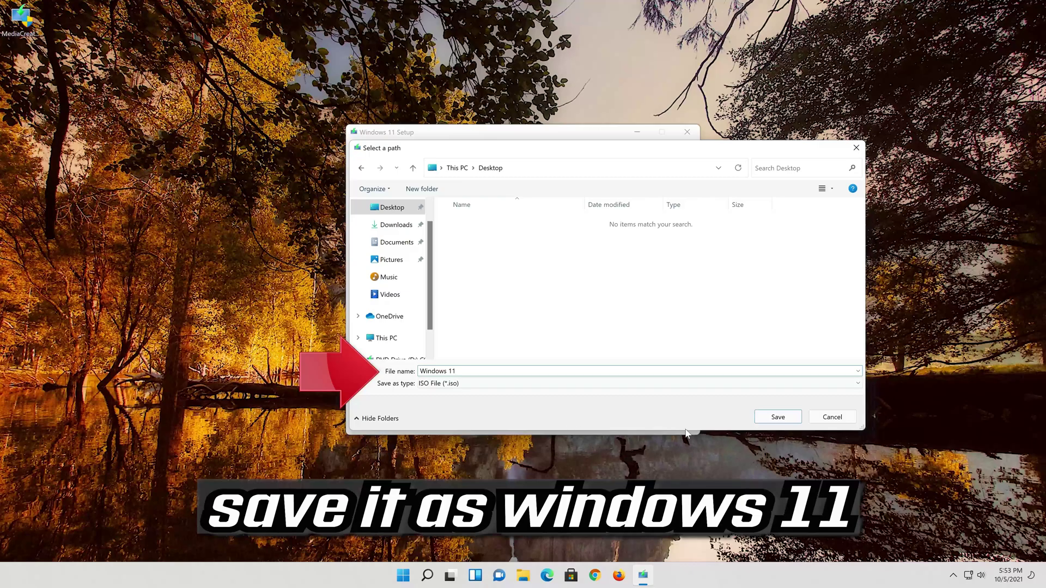
pyautogui.click(779, 418)
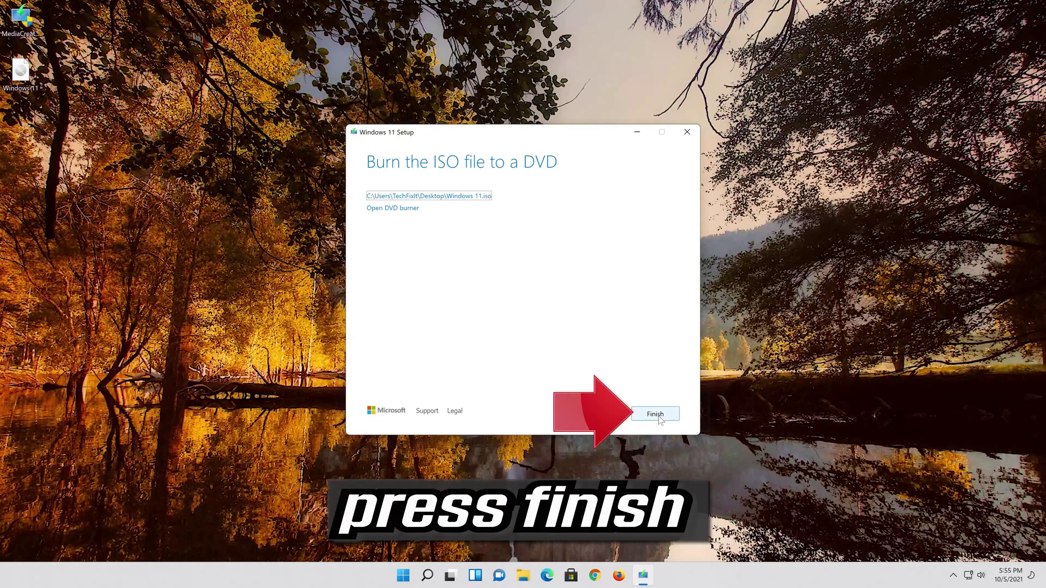
# Finish the Media Creation Tool, mount Windows 11.iso from the desktop and run setup
pyautogui.click(656, 415)
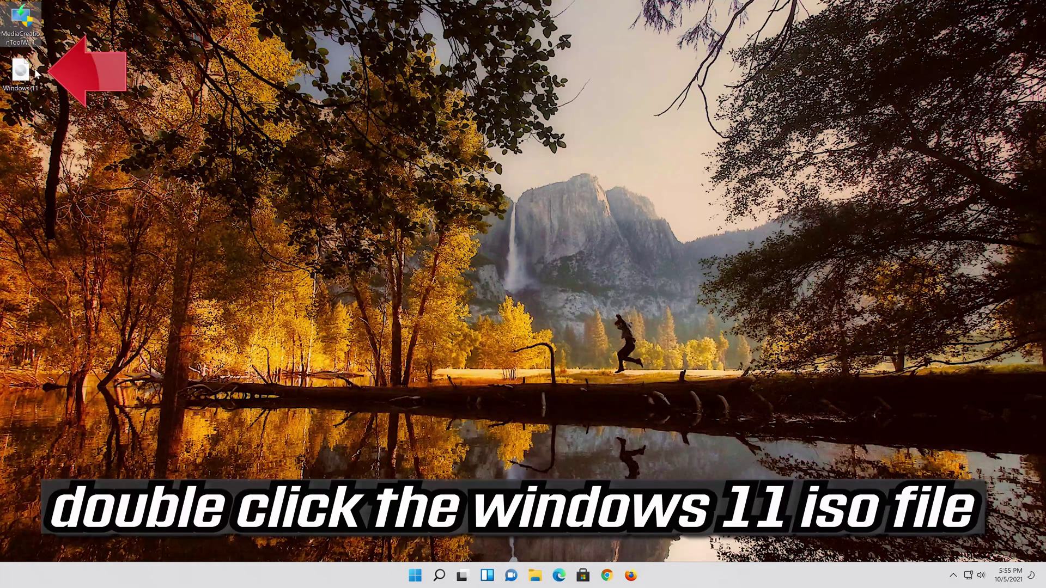
pyautogui.moveTo(20, 72)
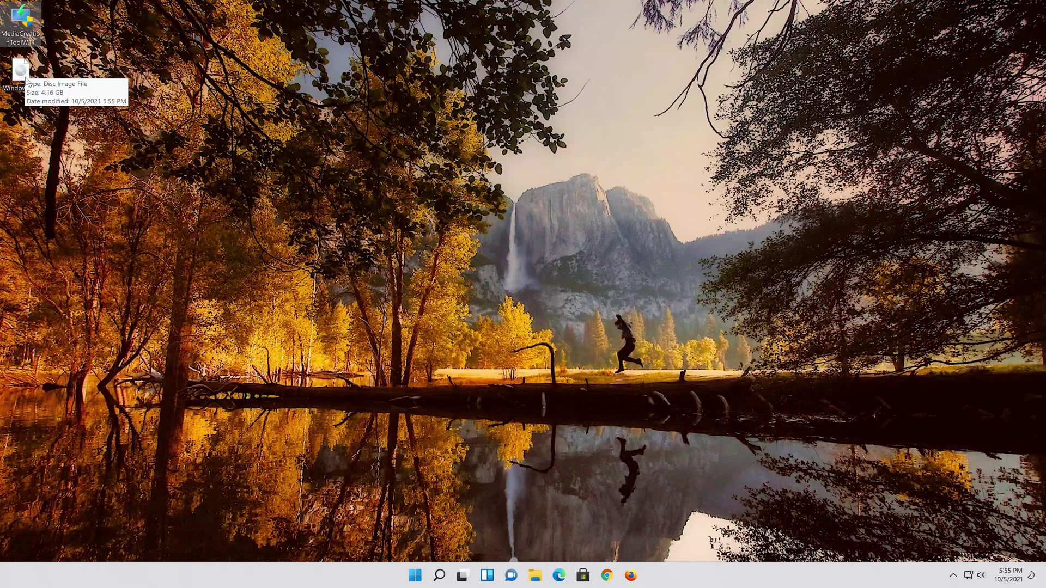
pyautogui.doubleClick(26, 81)
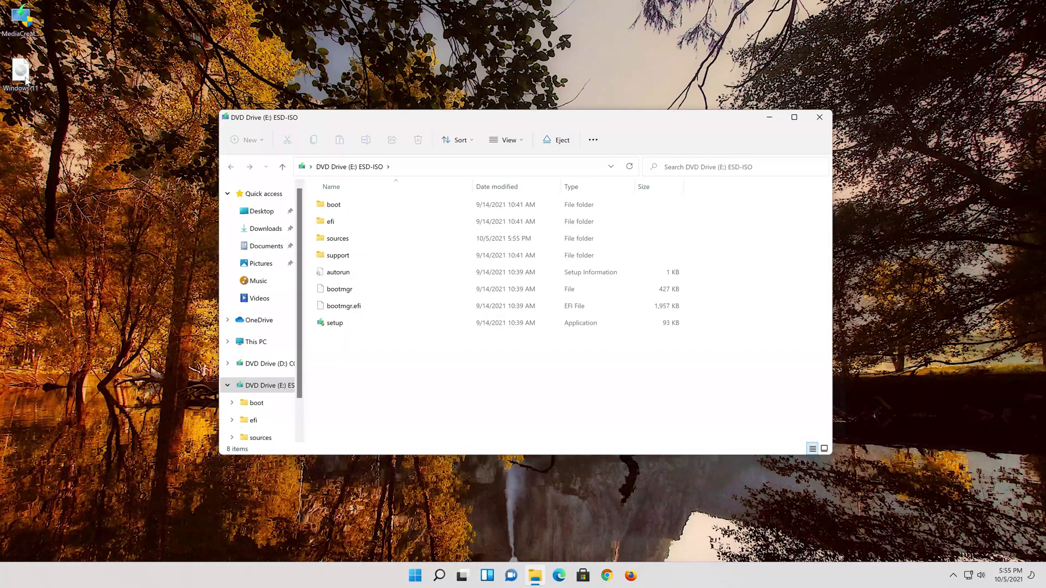
pyautogui.doubleClick(364, 318)
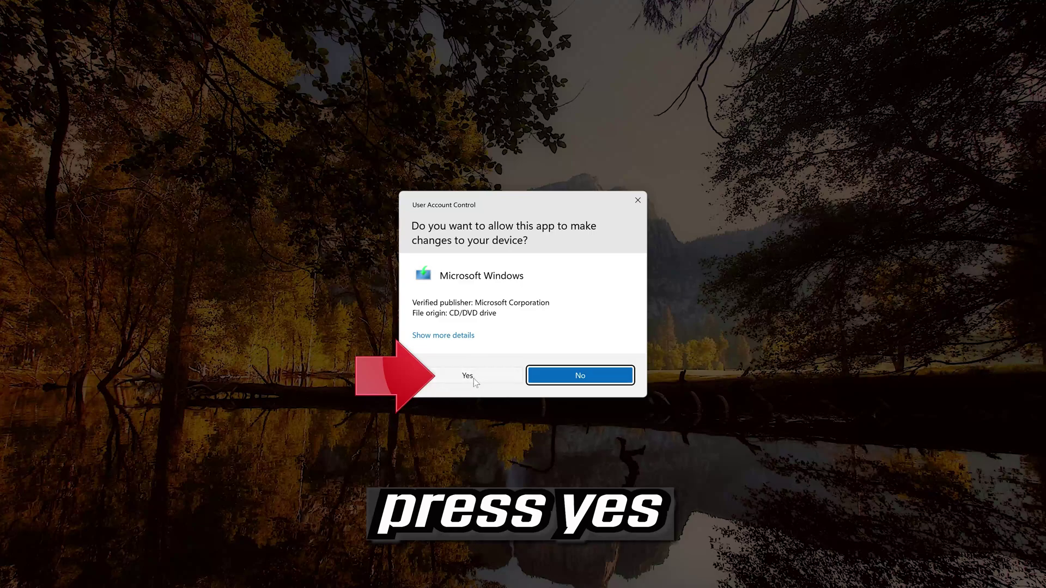
# Approve Setup, accept the license, keep personal files and apps, and begin installing Windows 11 Pro
pyautogui.click(474, 378)
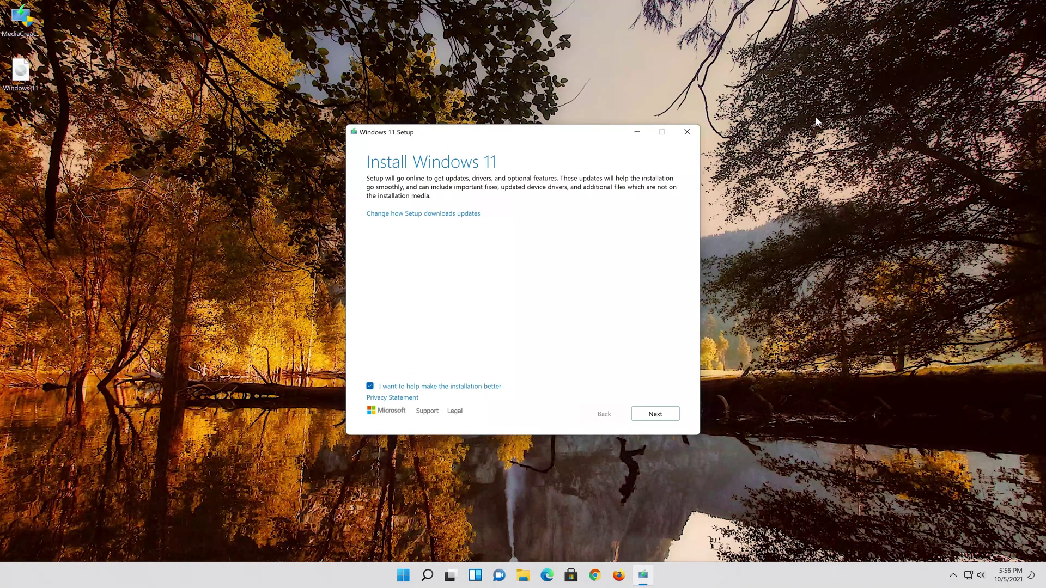
pyautogui.click(665, 419)
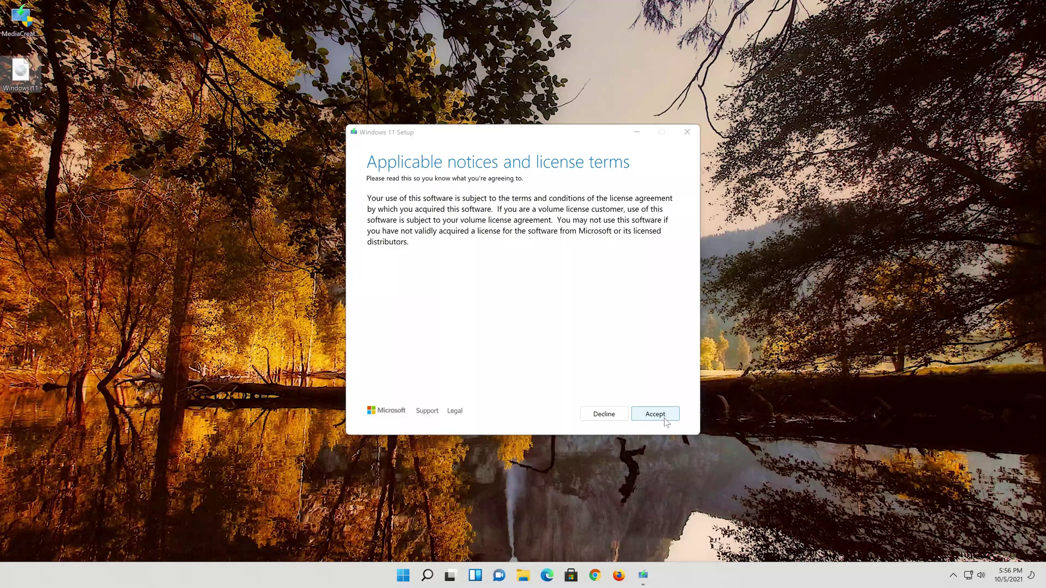
pyautogui.click(655, 419)
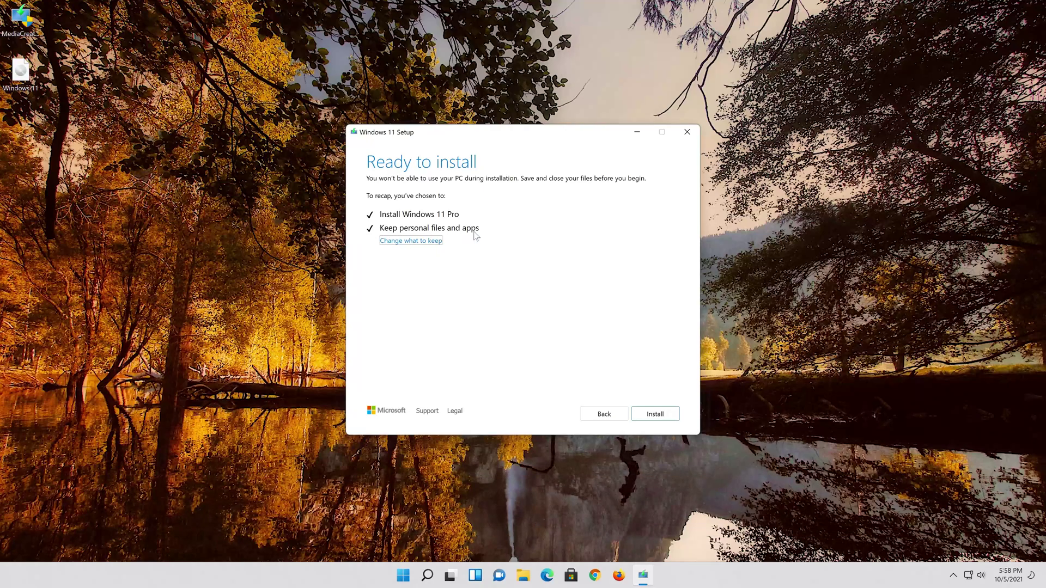
pyautogui.click(427, 242)
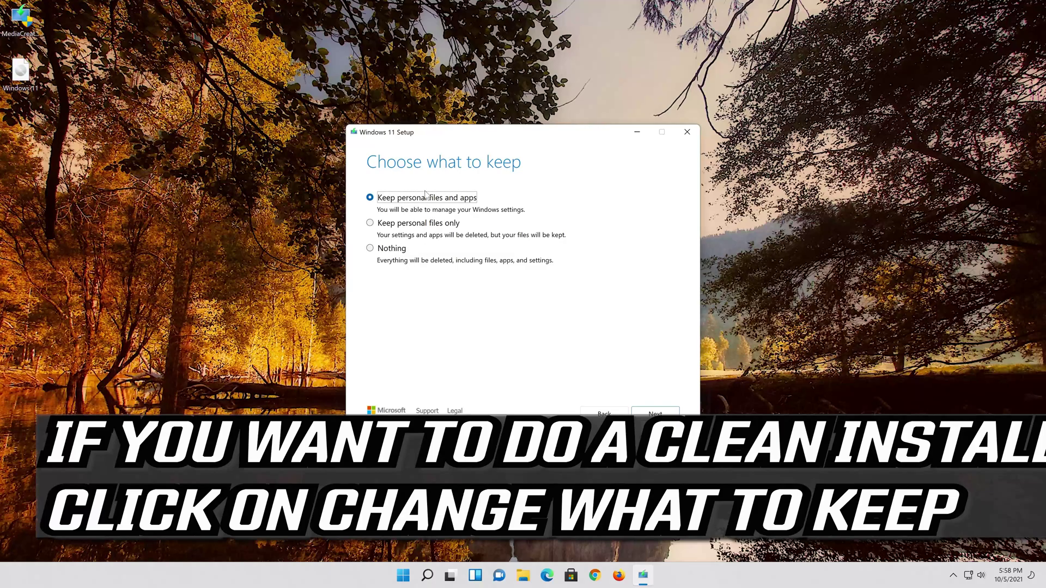
pyautogui.click(660, 415)
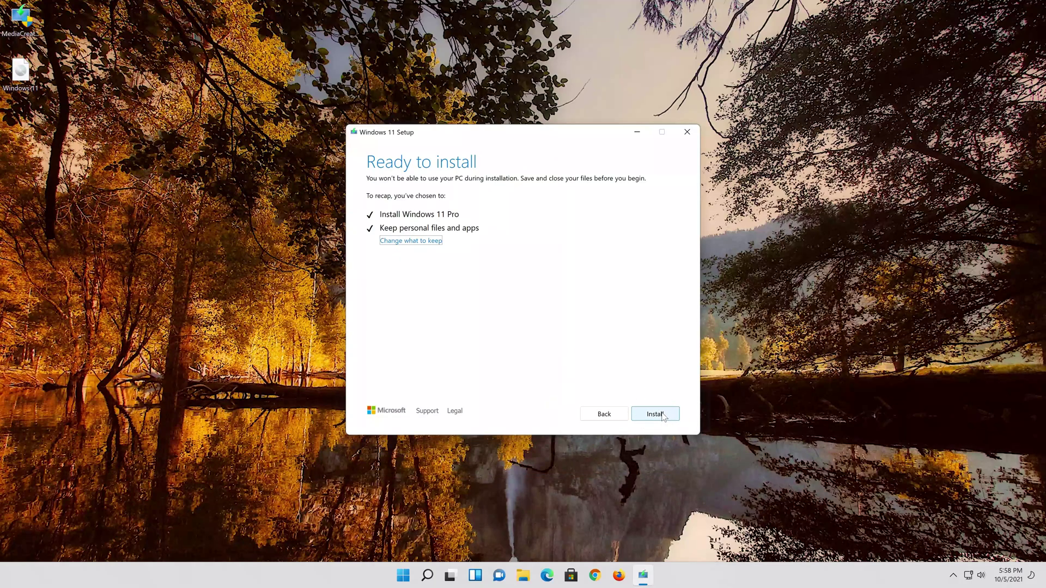
pyautogui.click(663, 415)
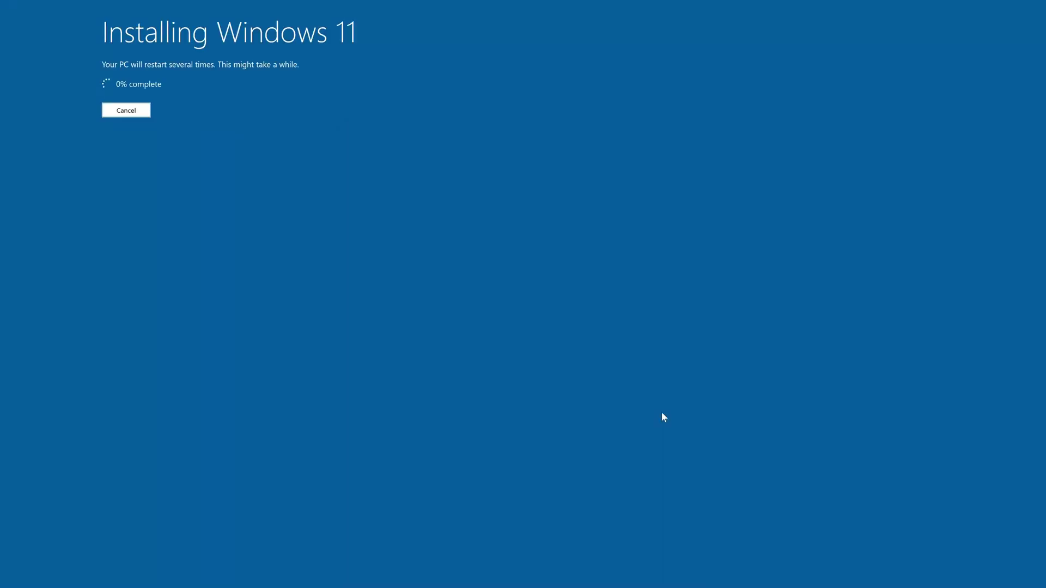